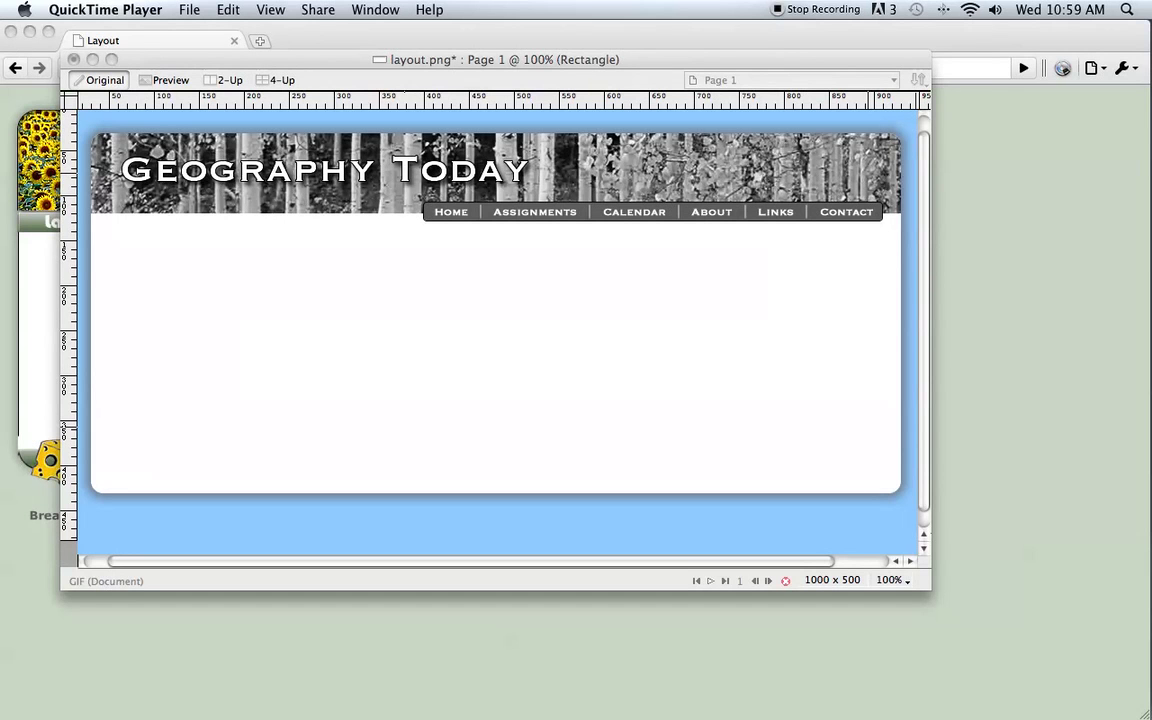
- Make layout.png the active Fireworks document for editing
click(630, 399)
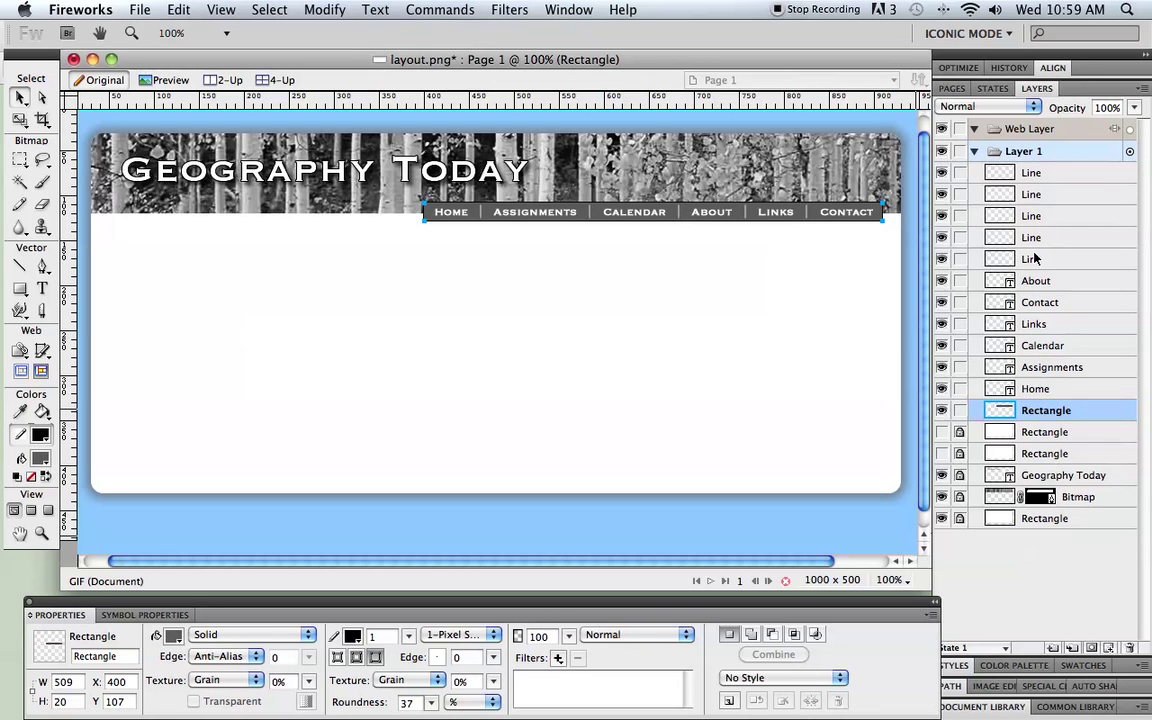
- Add a new layer above Layer 1 and name it navbar
click(1051, 175)
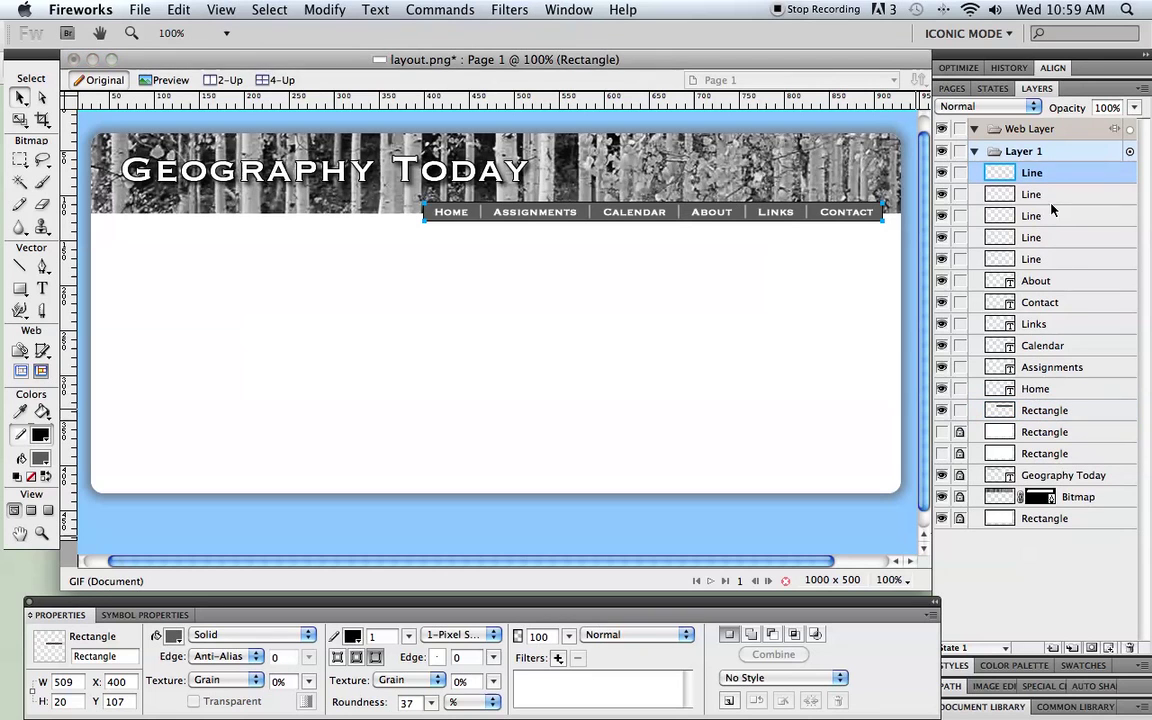
shift+click(1058, 410)
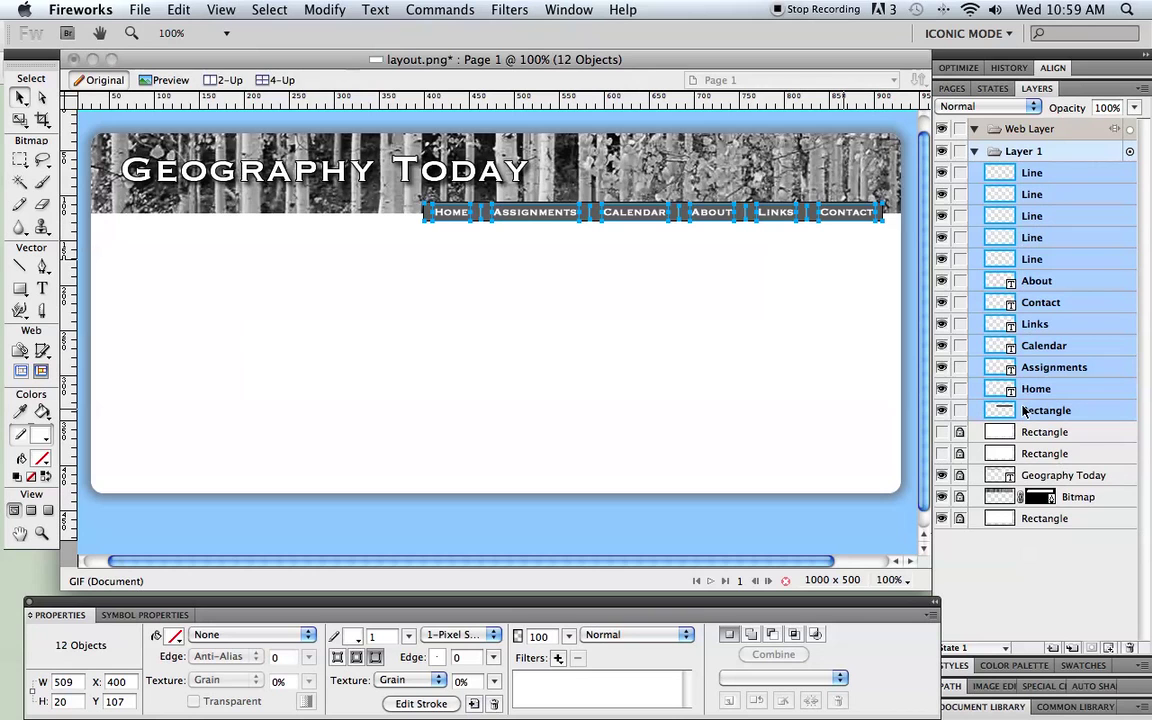
click(1060, 592)
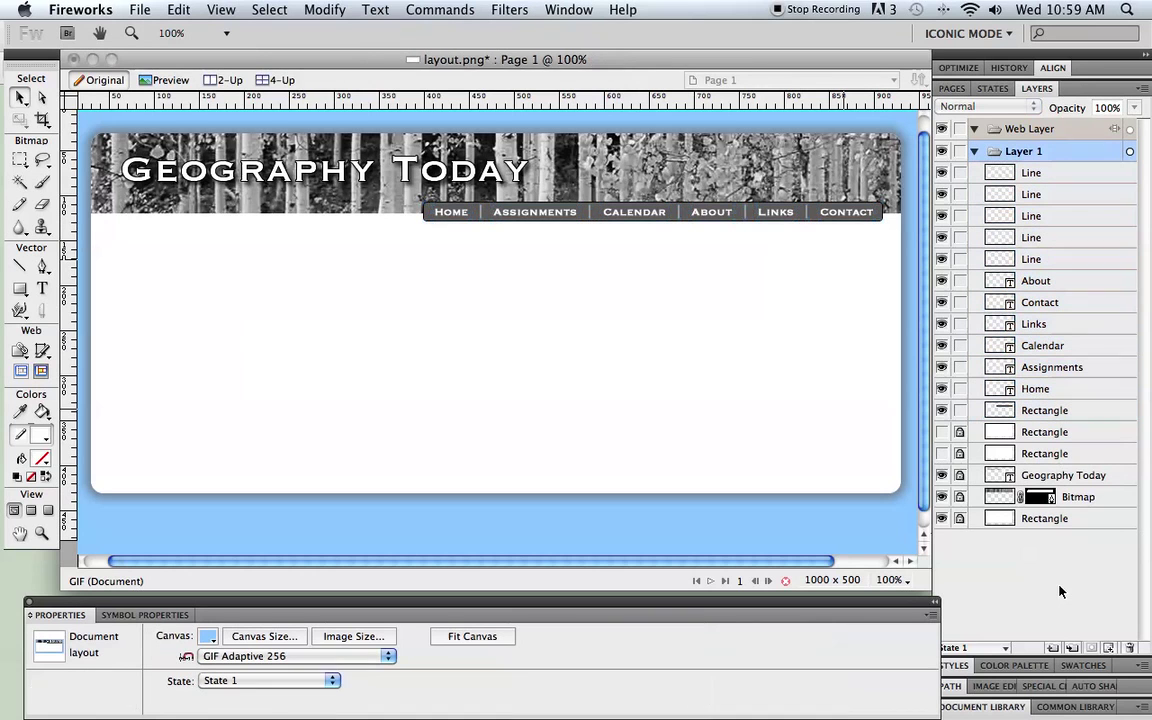
click(1055, 651)
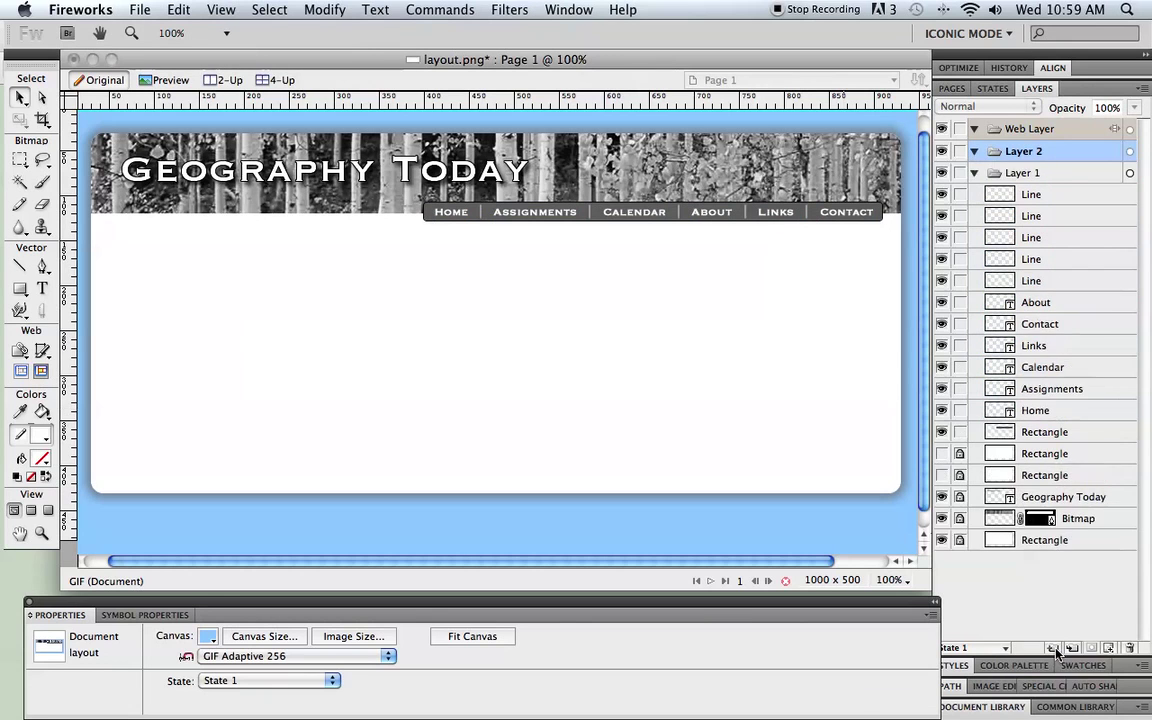
double_click(1030, 152)
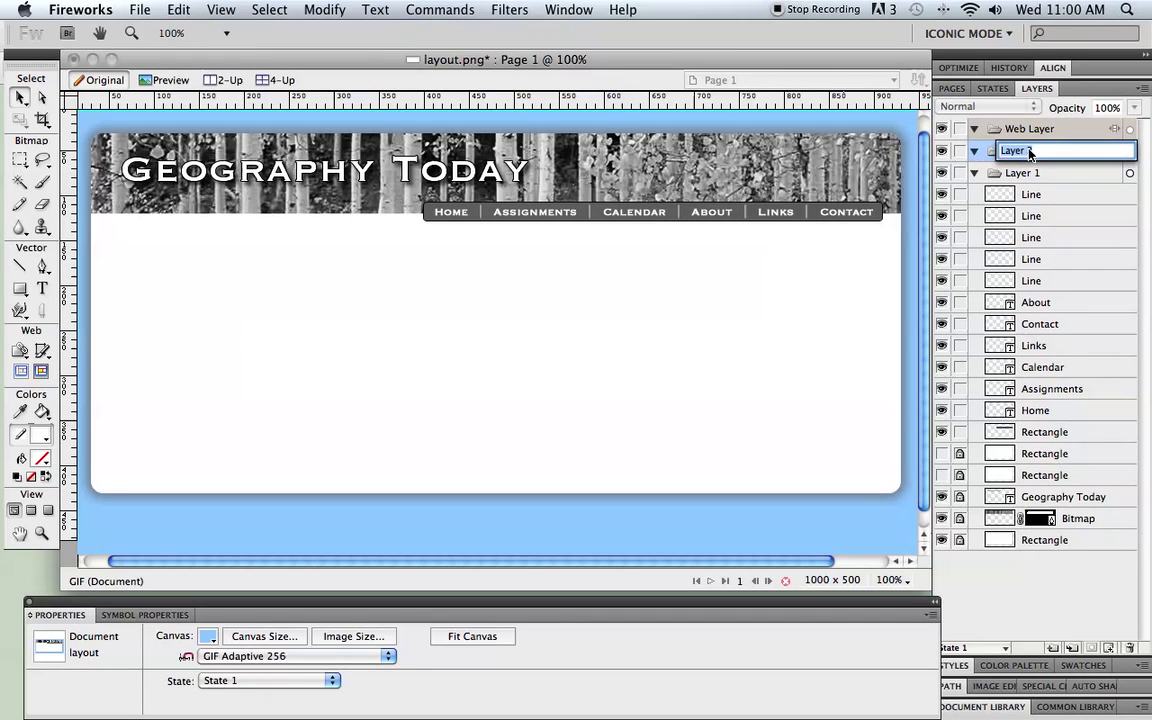
text(navbar)
key(Return)
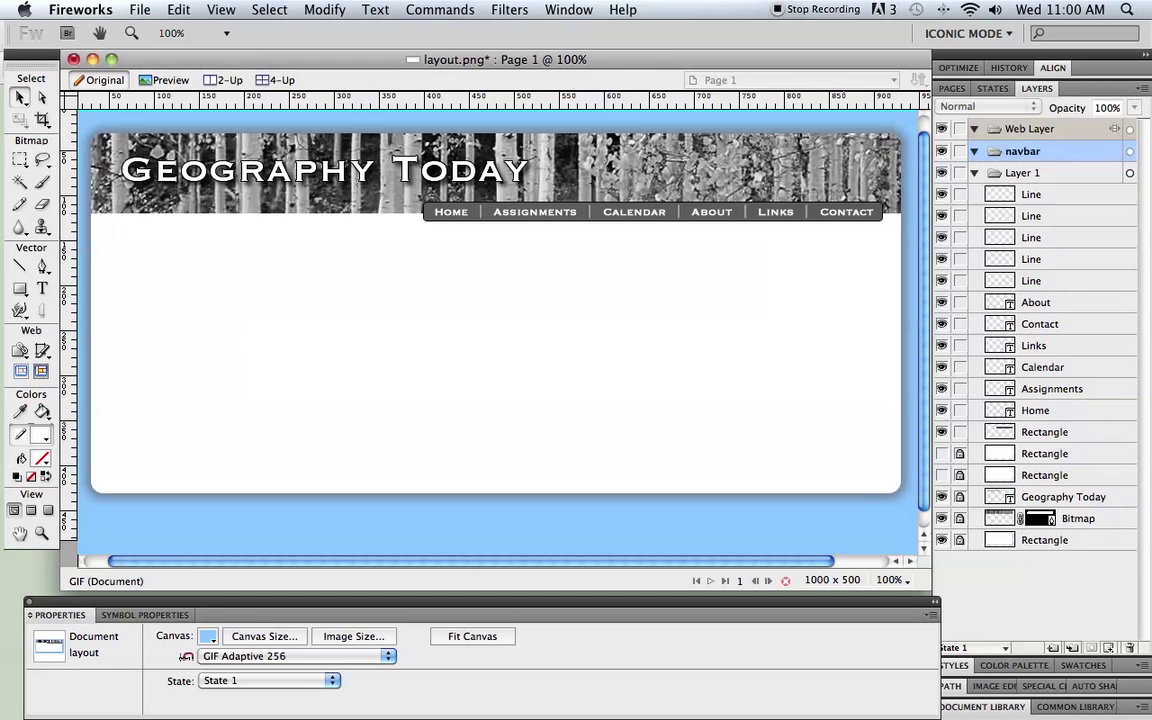
- Move the nav bar's Line, label and Rectangle layers into navbar and collapse it
click(1071, 202)
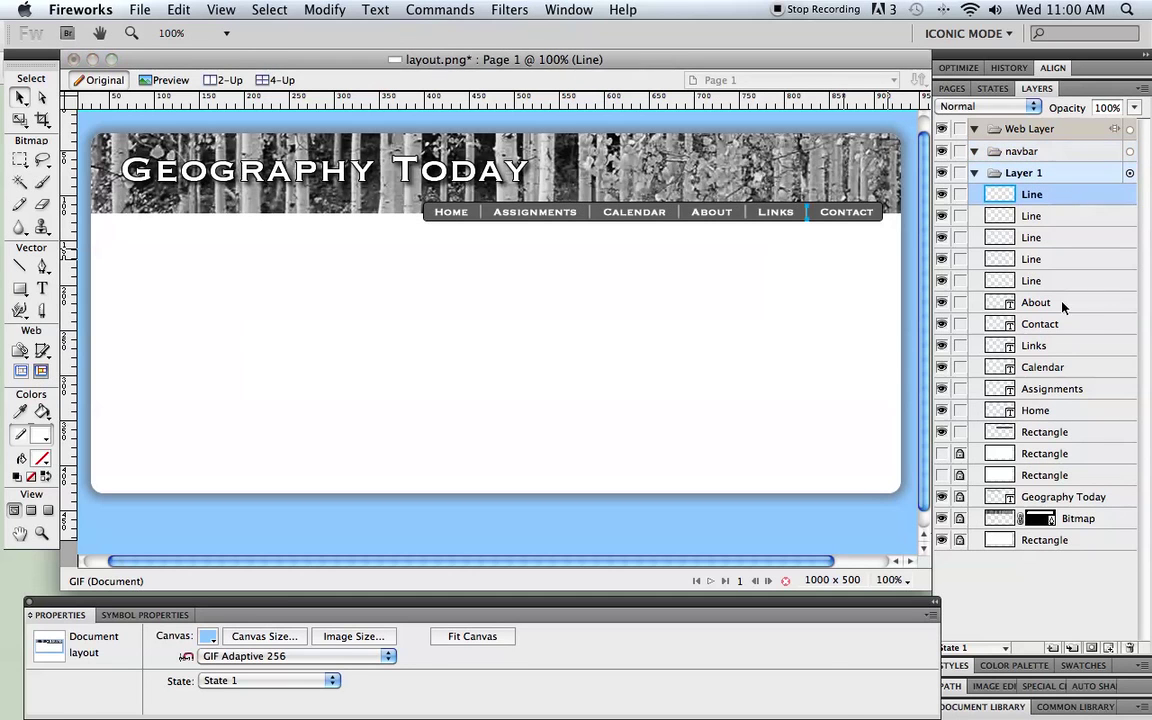
shift+click(1044, 434)
drag(1037, 201, 1021, 155)
click(974, 151)
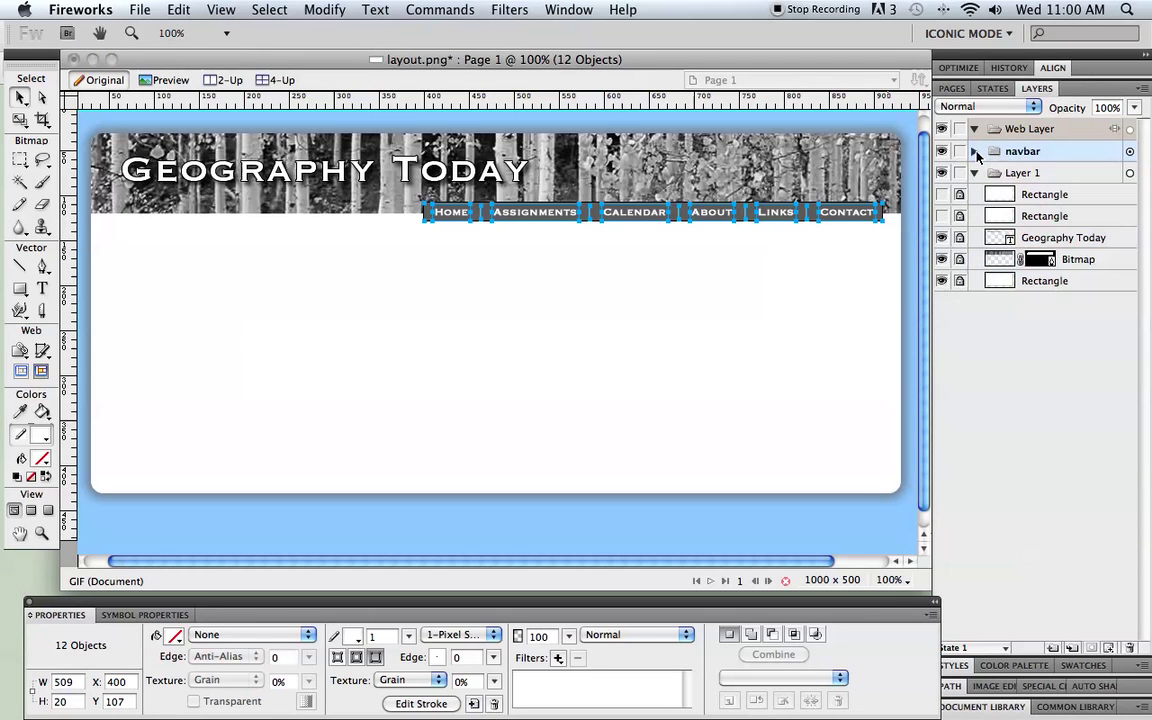
click(1007, 428)
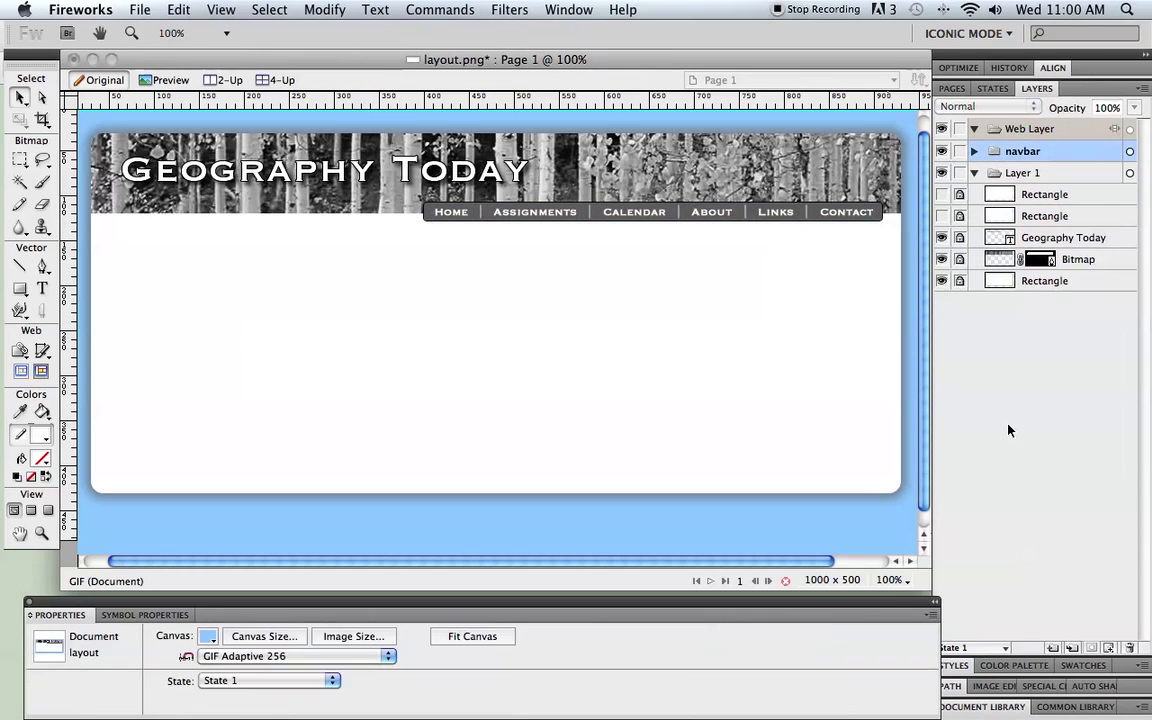
click(975, 151)
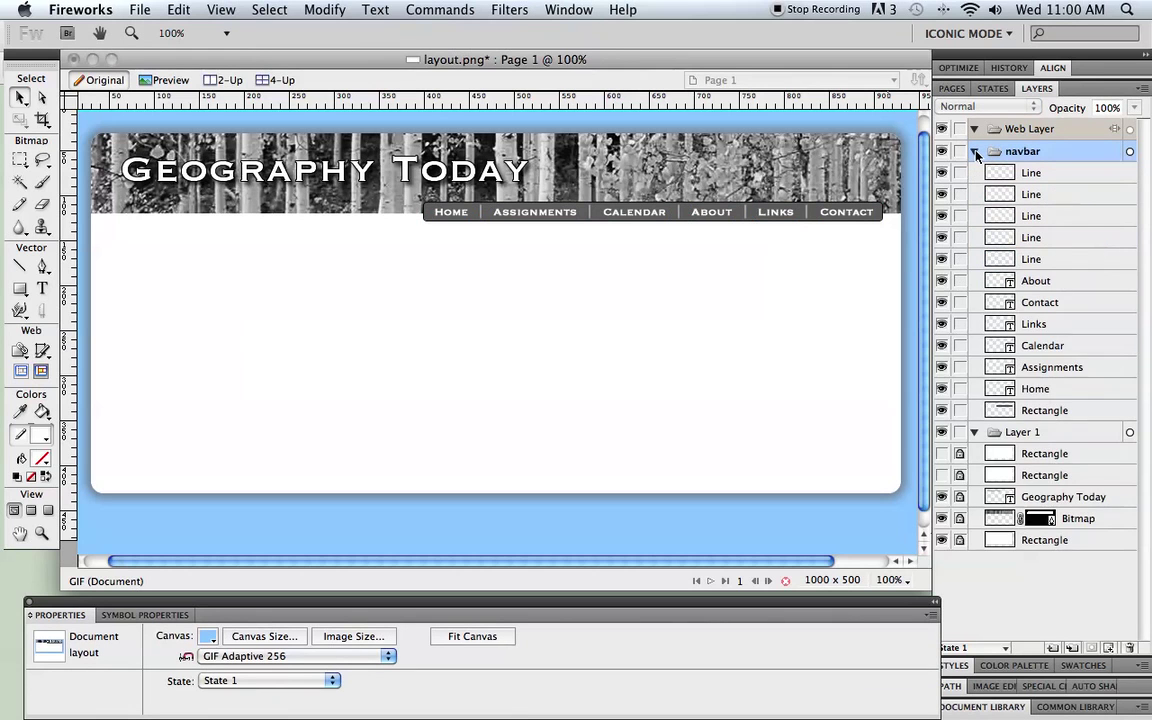
click(975, 151)
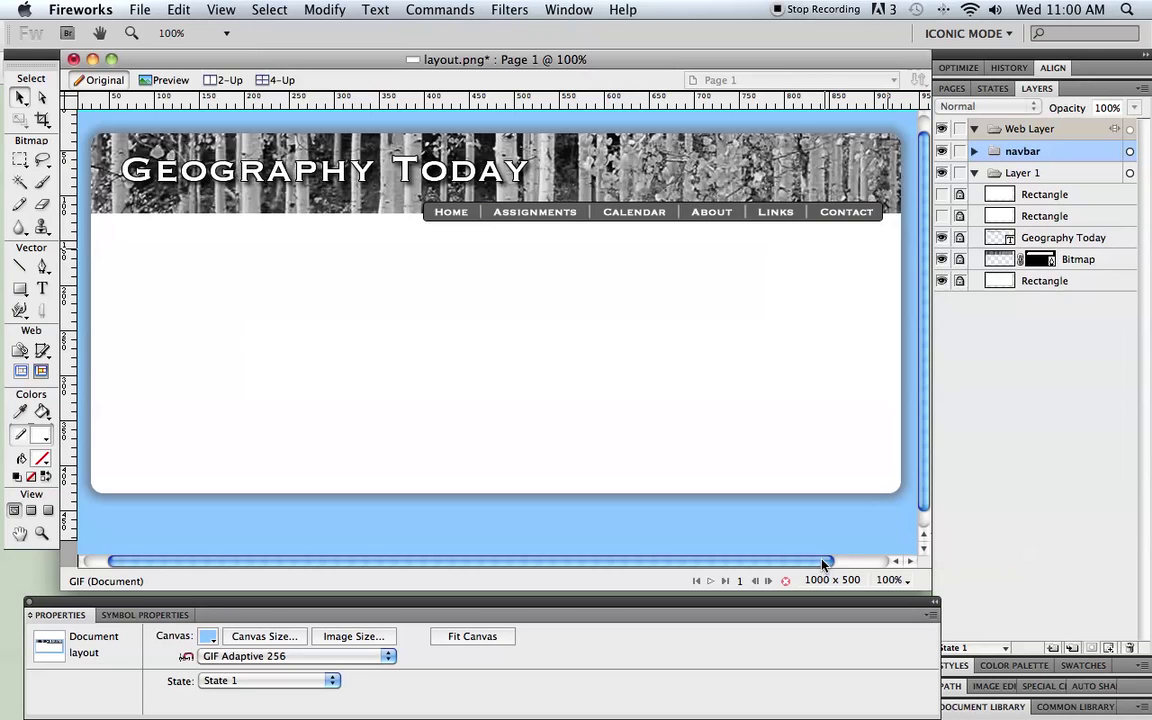
- Fit the canvas to the artwork, shrinking it from 1000 x 500 to 930 x 430
mouse_move(830, 561)
mouse_down()
mouse_move(887, 563)
mouse_move(810, 561)
mouse_up()
scroll(807, 502, up, 1)
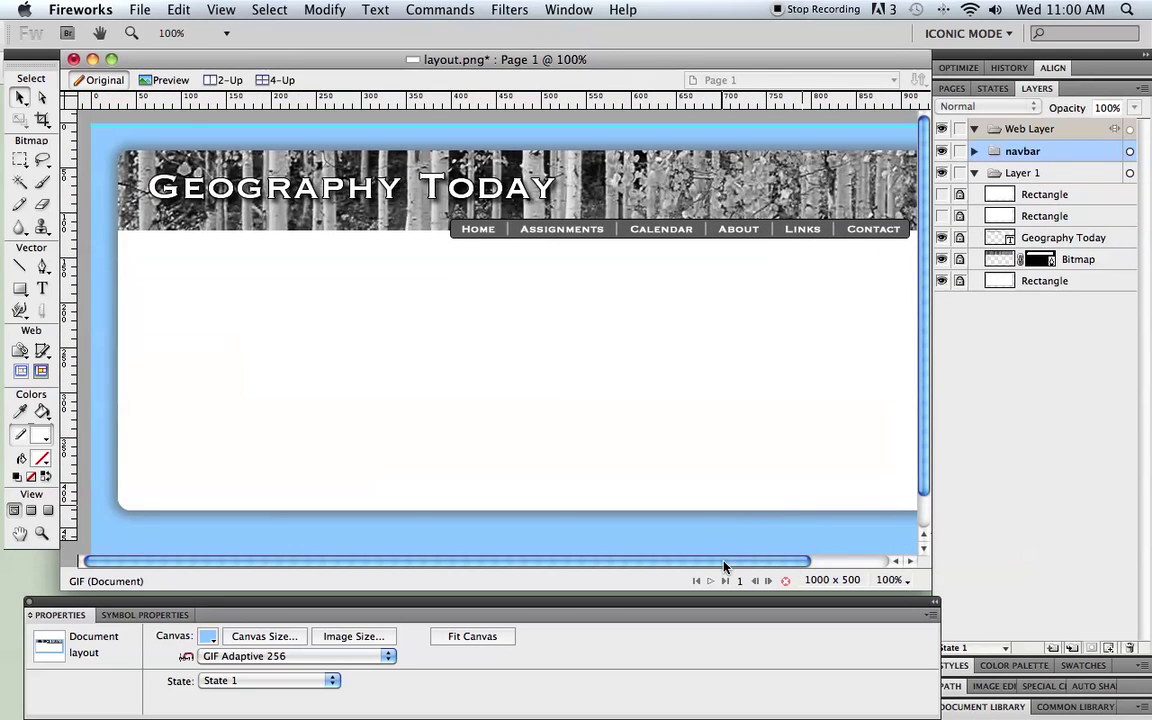
mouse_move(725, 566)
mouse_down()
mouse_move(805, 566)
mouse_move(727, 571)
mouse_up()
scroll(727, 525, down, 2)
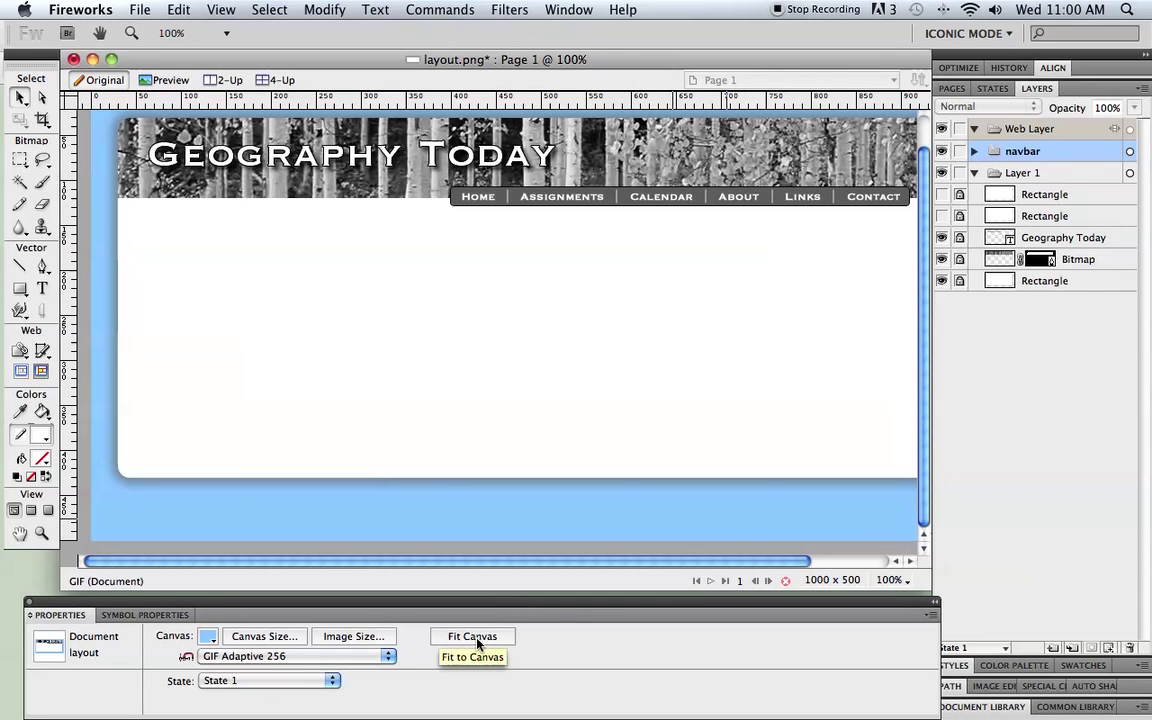
click(449, 637)
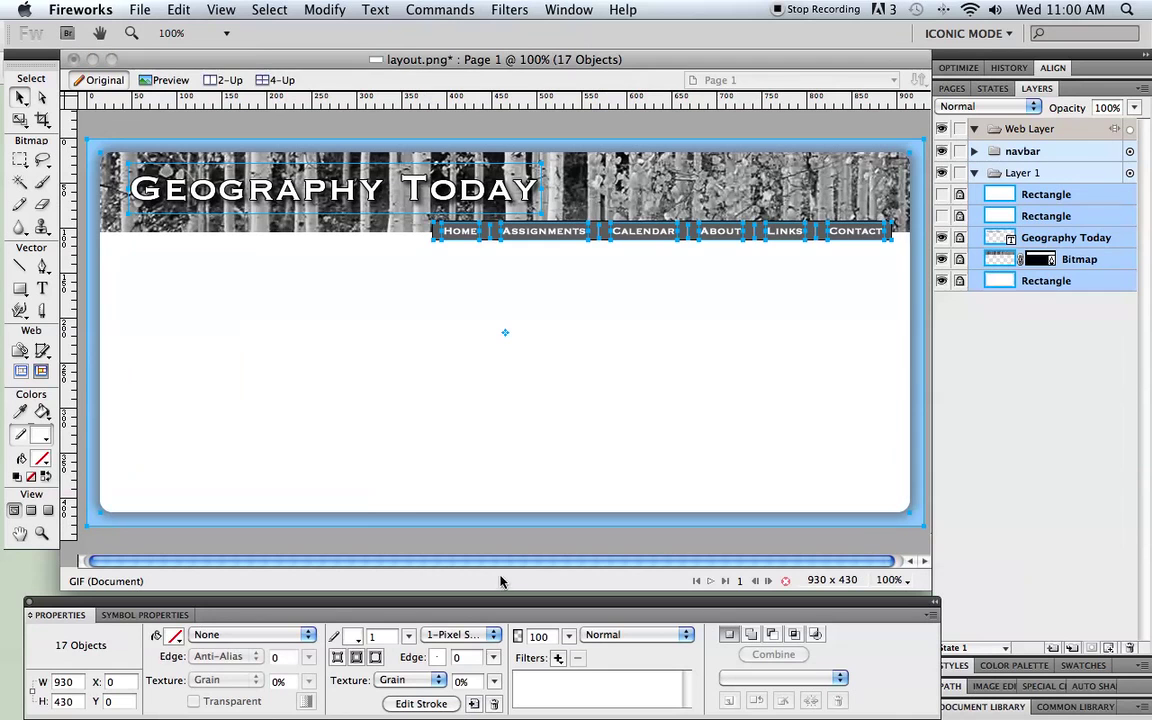
click(501, 556)
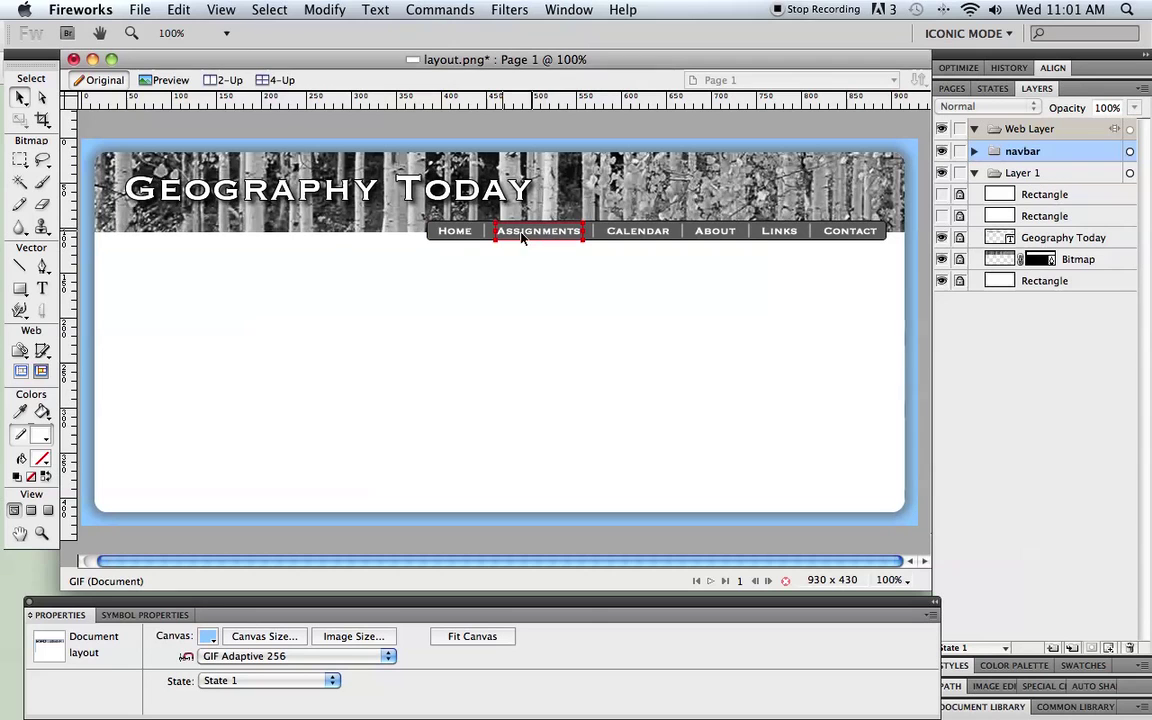
- Slice the zoomed-in HOME button, nudging its top and left edges to 64 x 22 at X 384, Y 91
click(42, 353)
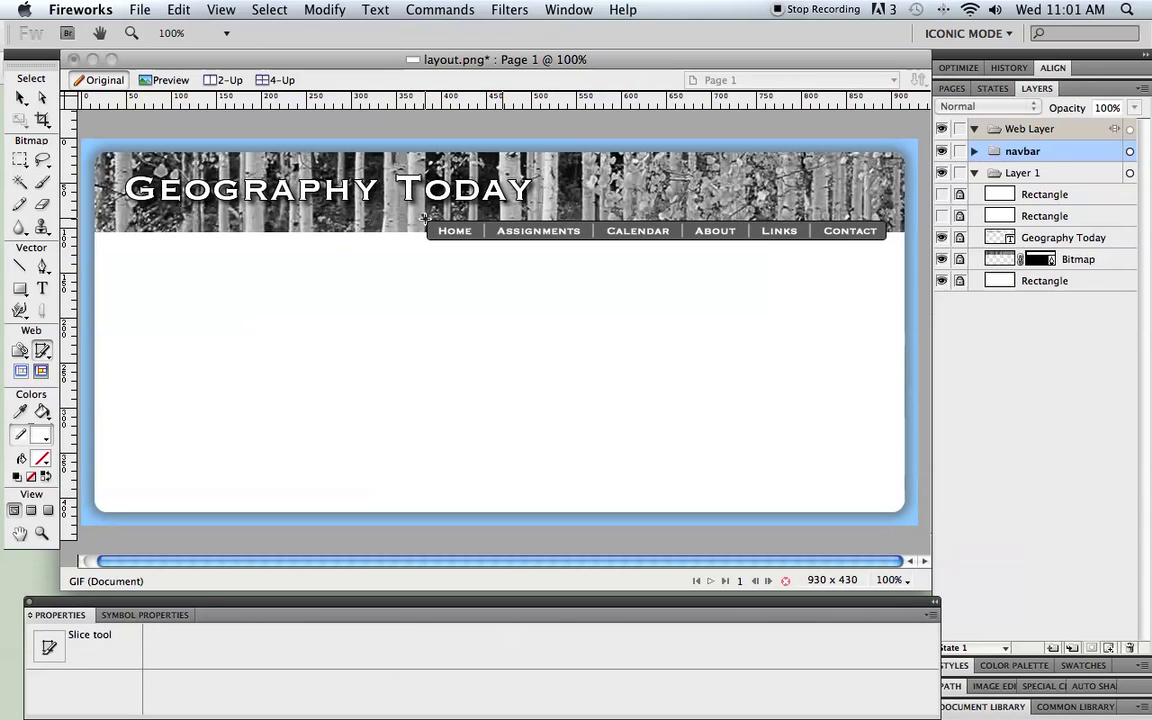
click(41, 533)
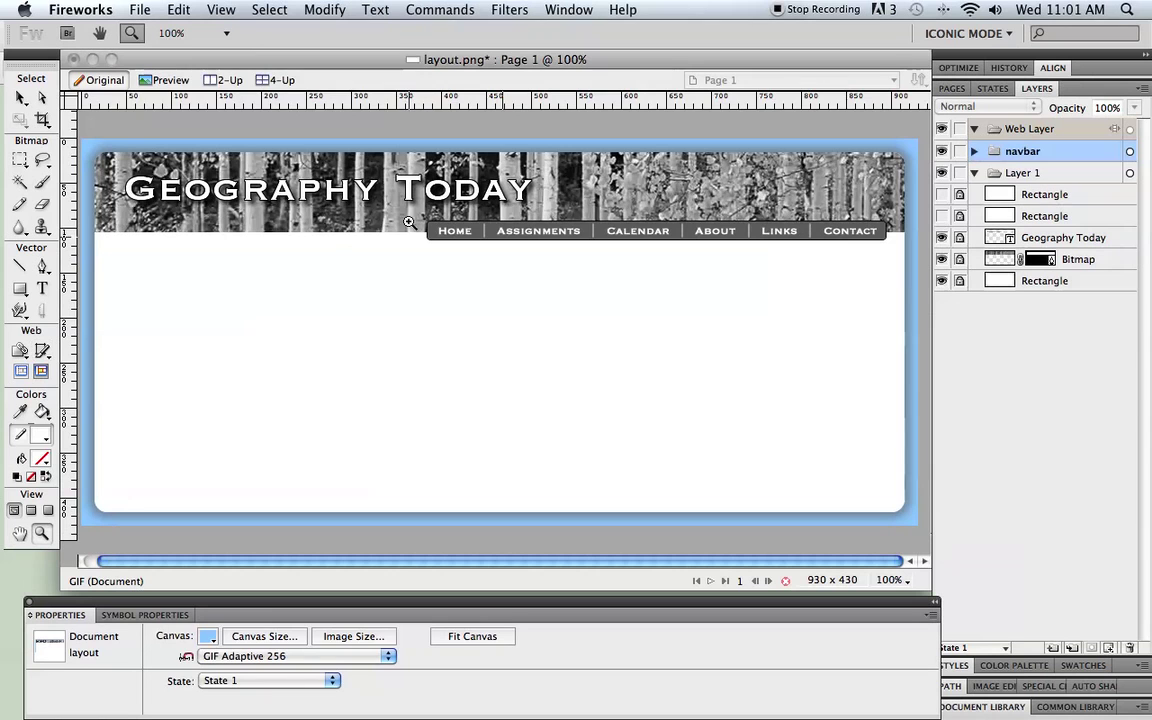
drag(408, 218, 522, 263)
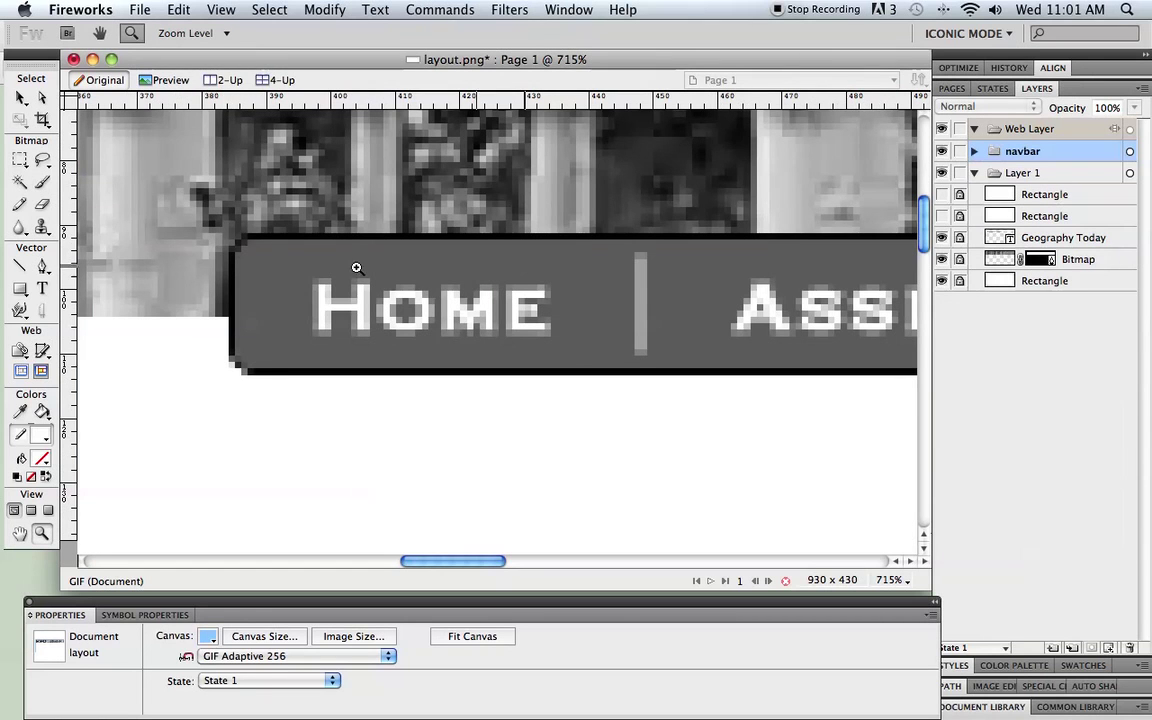
click(42, 350)
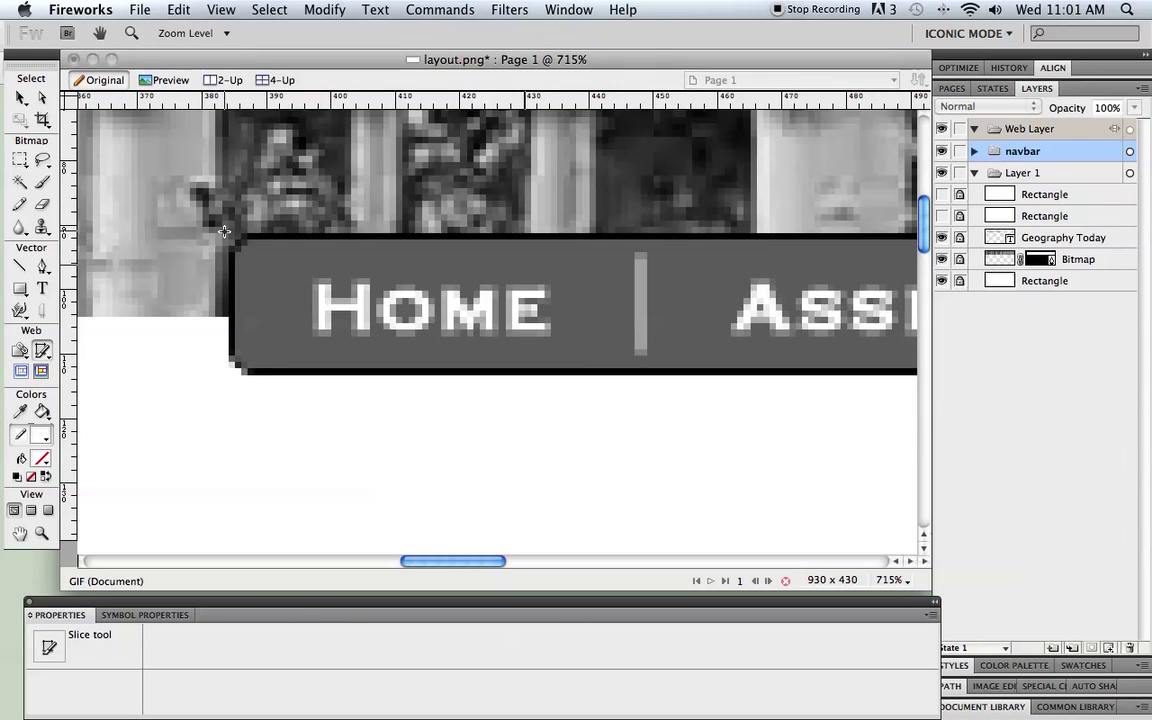
drag(224, 231, 638, 380)
click(20, 97)
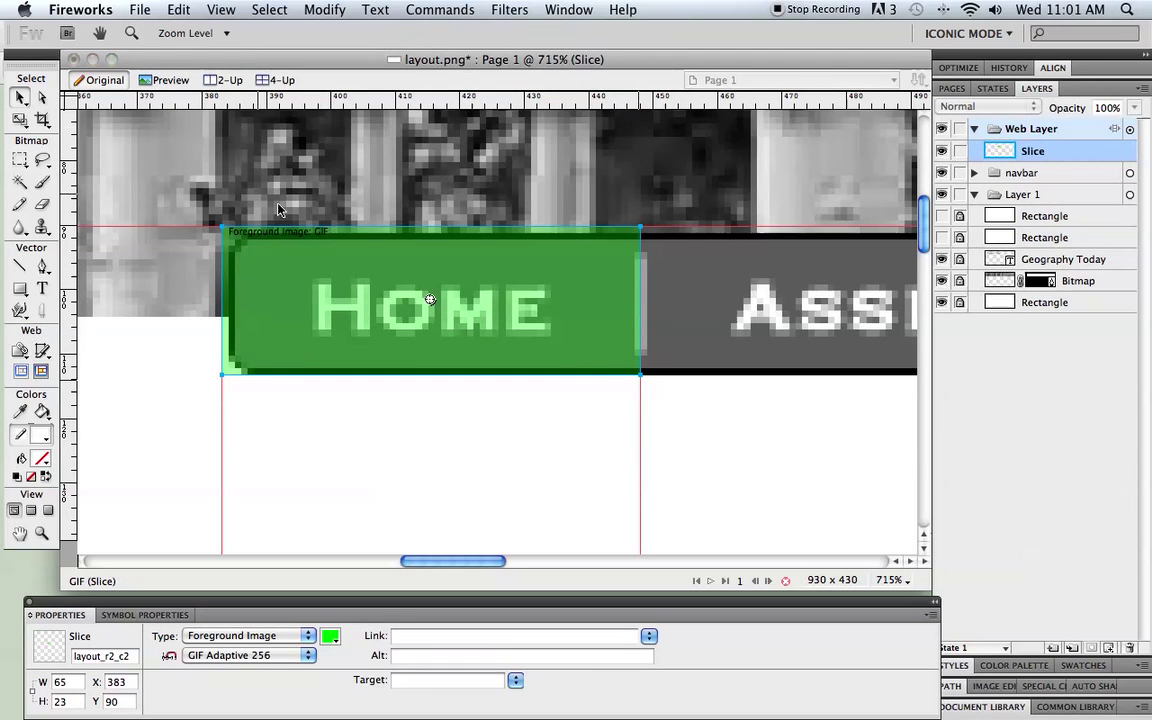
drag(324, 221, 370, 232)
drag(222, 292, 230, 293)
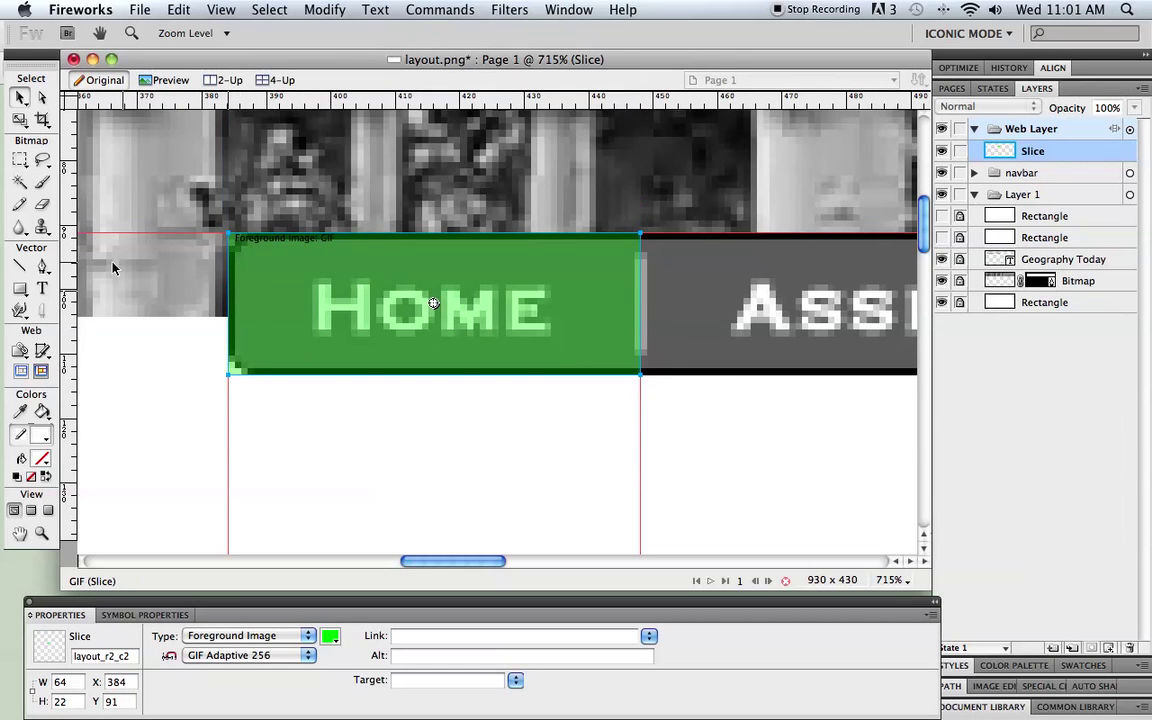
- Pan the view over to the ASSIGNMENTS button with the Slice tool ready
click(42, 349)
key(h)
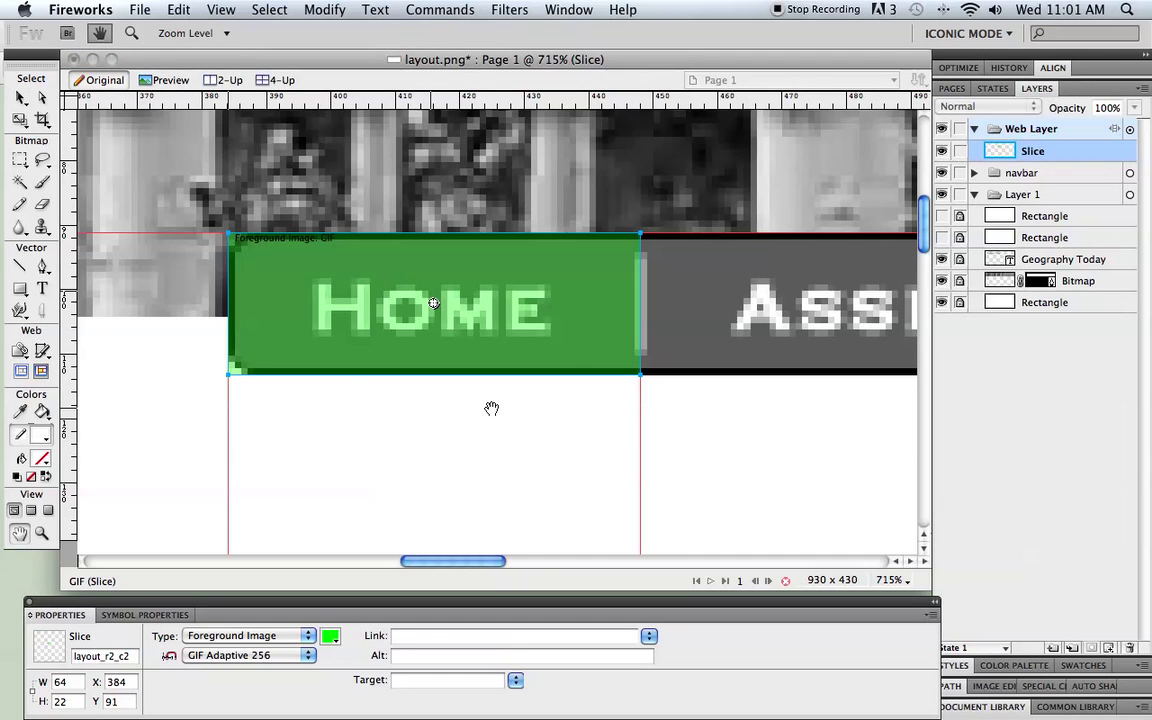
drag(489, 406, 117, 411)
drag(558, 442, 478, 445)
- Zoom to 400% and draw a slice over the ASSIGNMENTS button
click(903, 583)
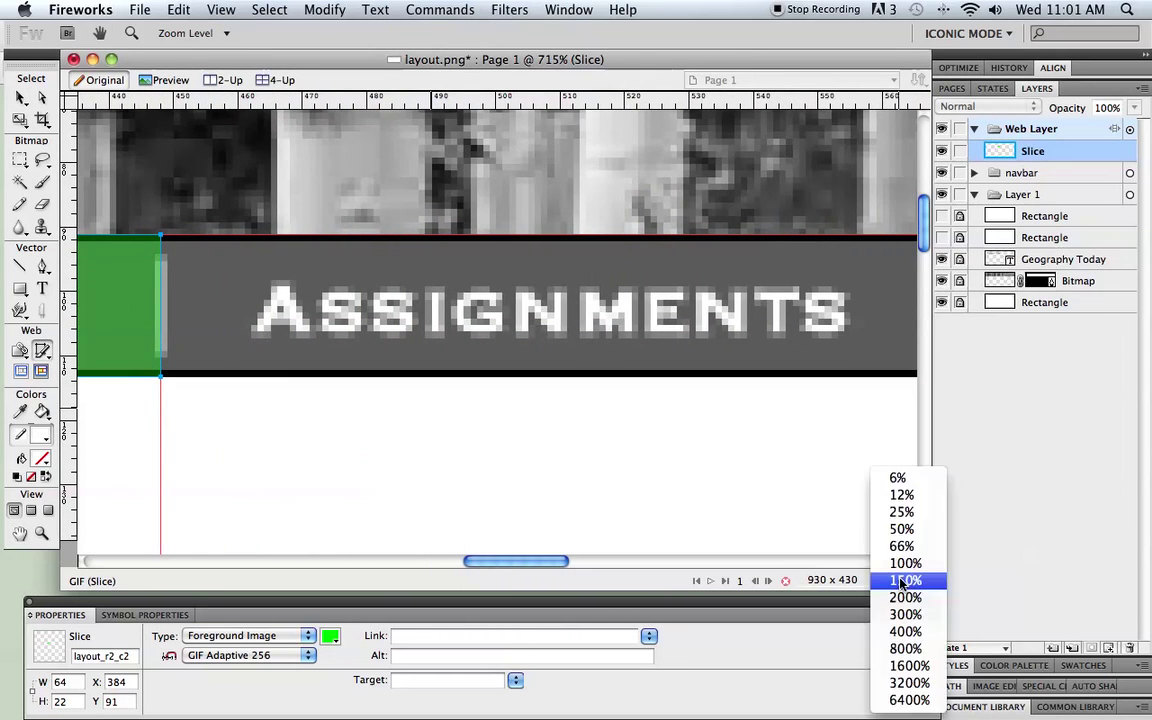
click(905, 631)
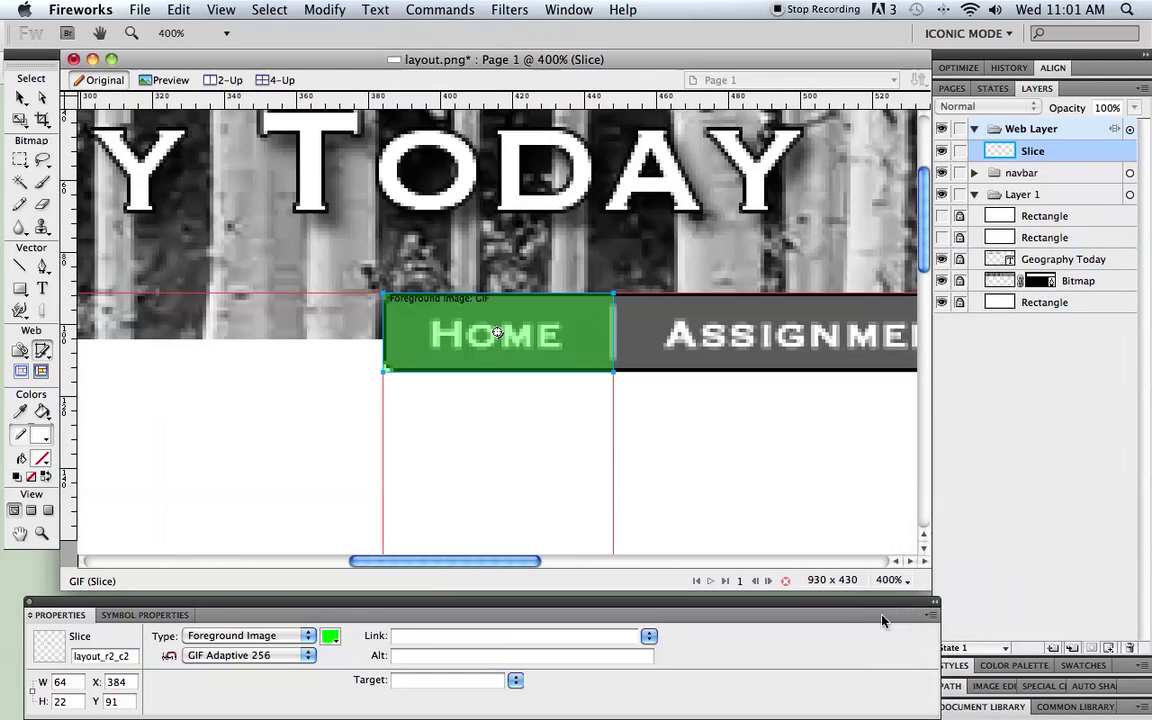
drag(458, 562, 548, 562)
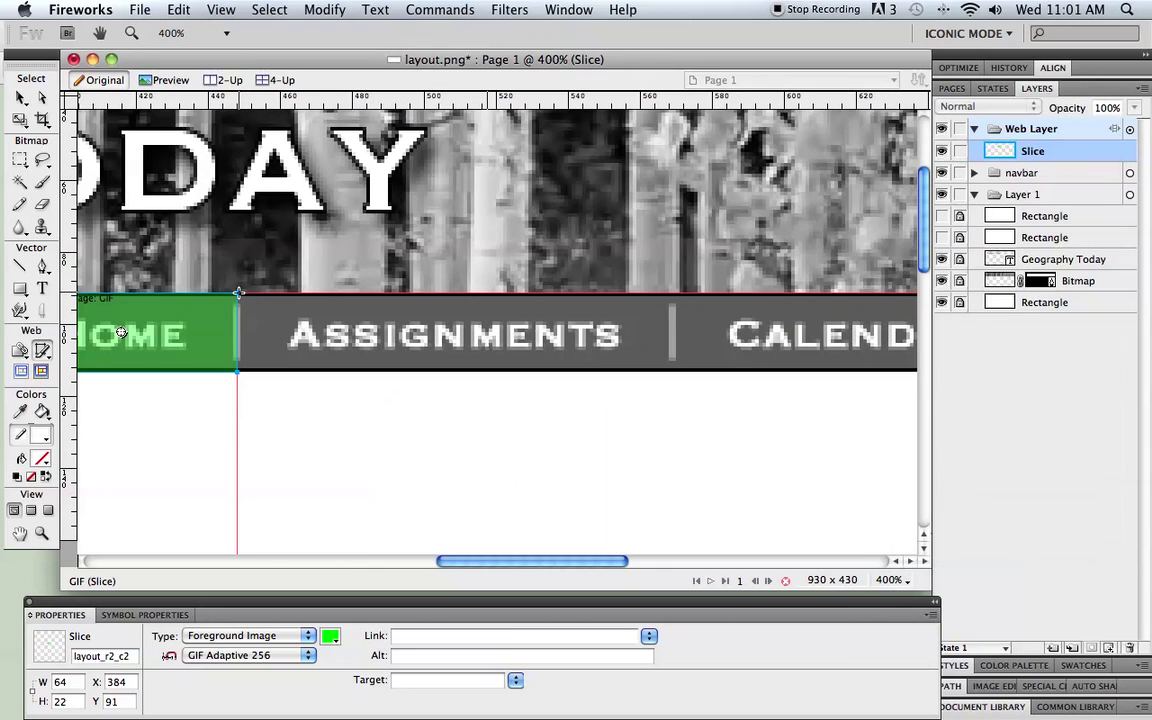
click(42, 350)
drag(237, 296, 670, 370)
- Draw slices over the CALENDAR, ABOUT, LINKS and CONTACT buttons
drag(545, 560, 648, 560)
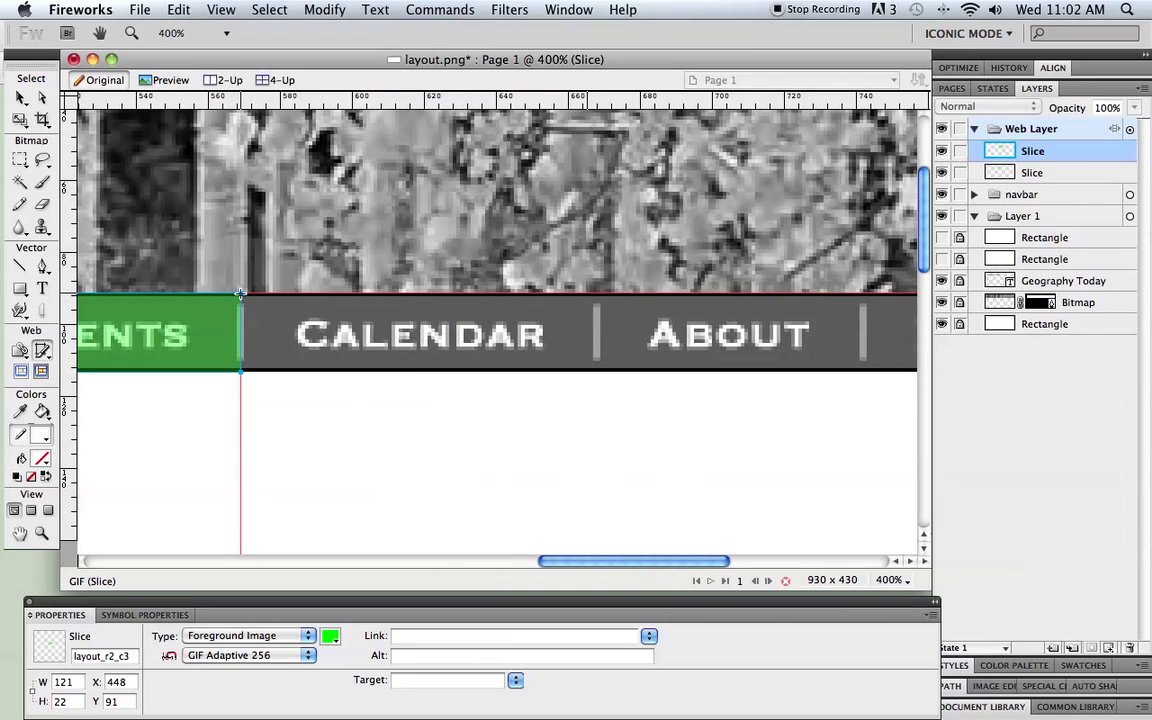
drag(240, 292, 594, 368)
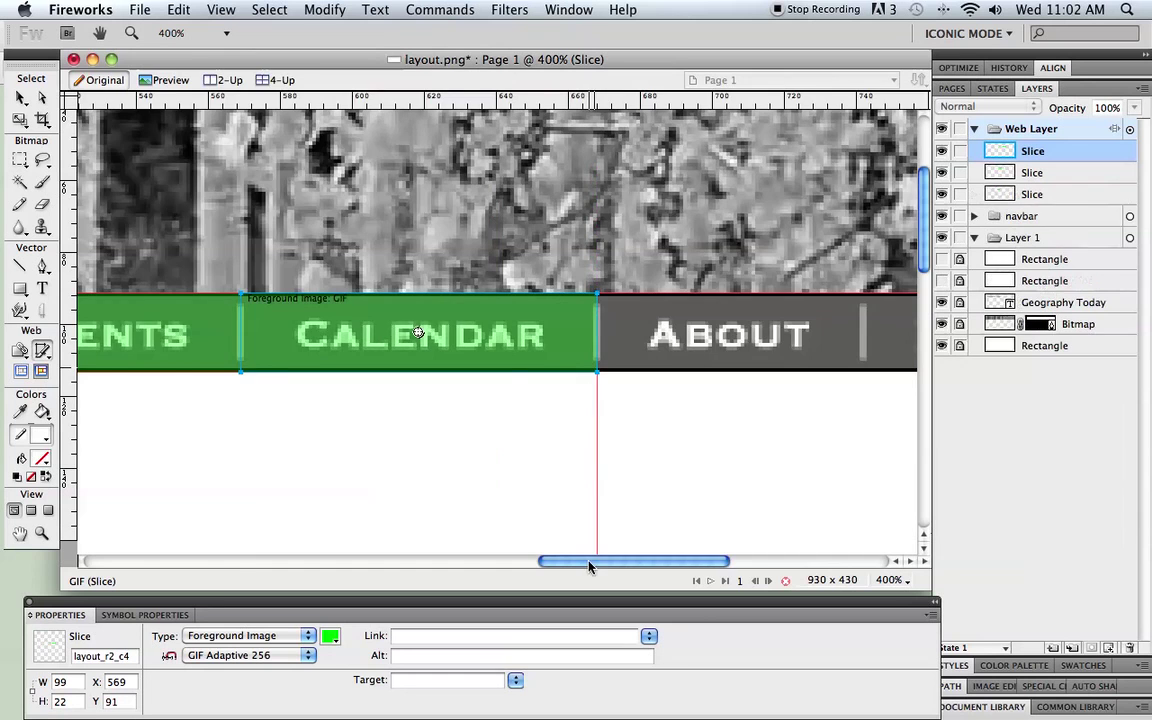
drag(591, 561, 688, 570)
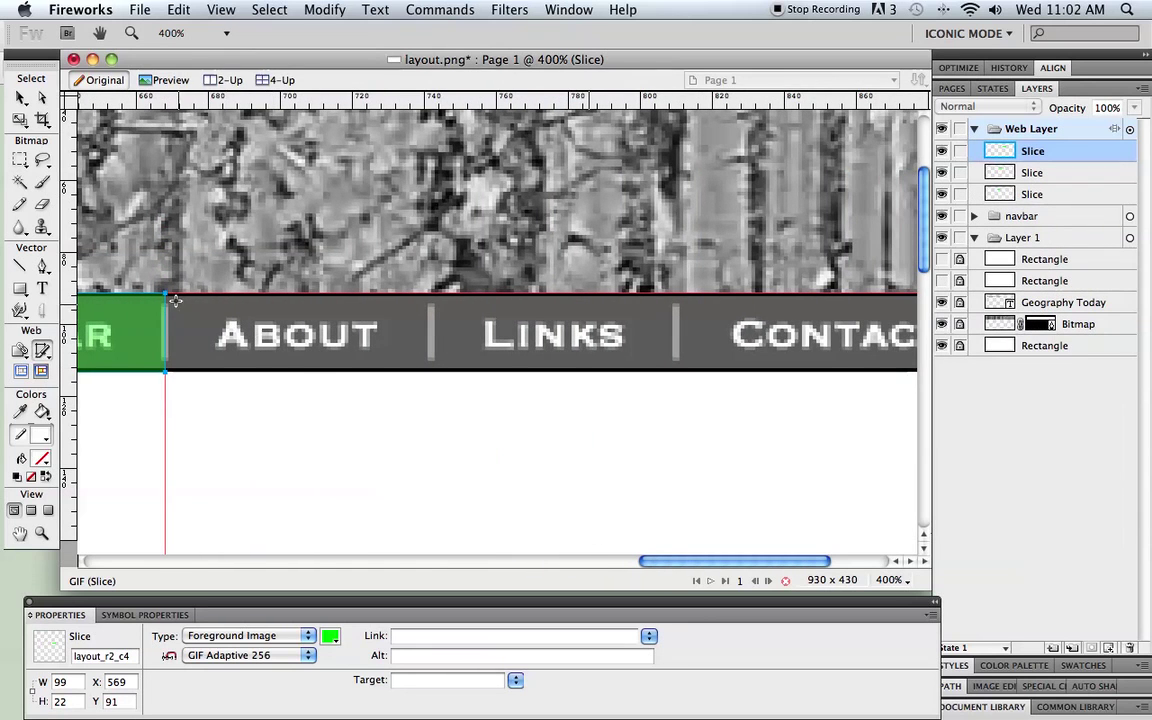
drag(165, 293, 433, 369)
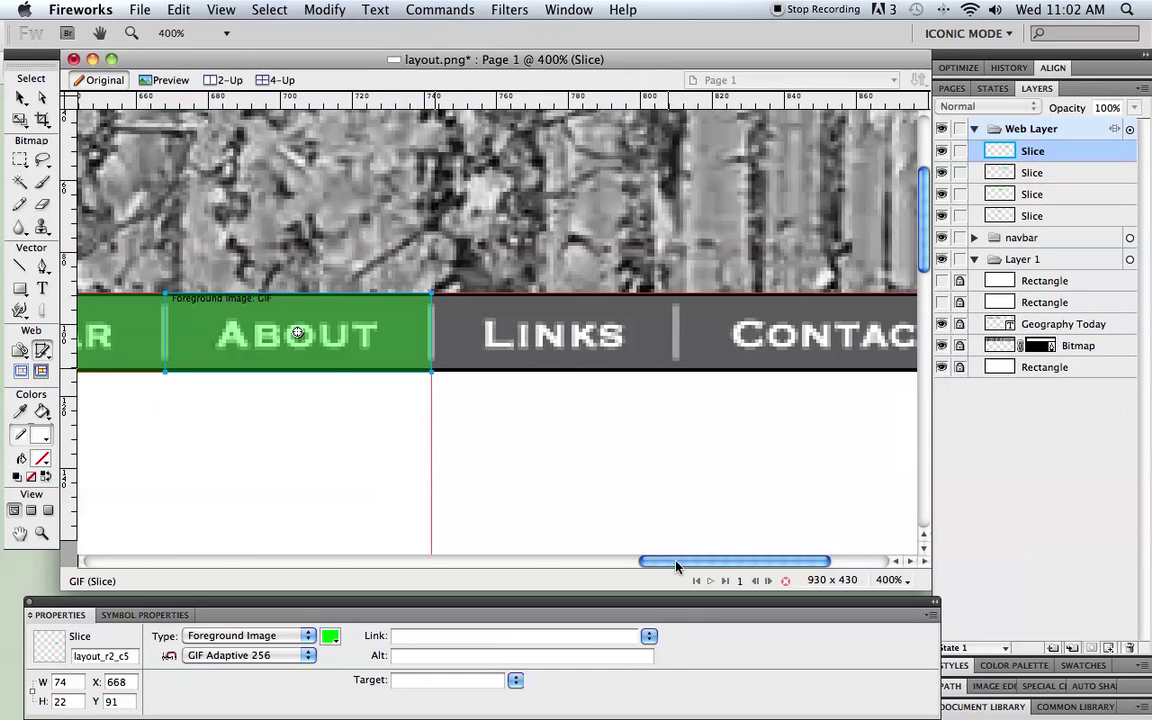
drag(676, 566, 733, 566)
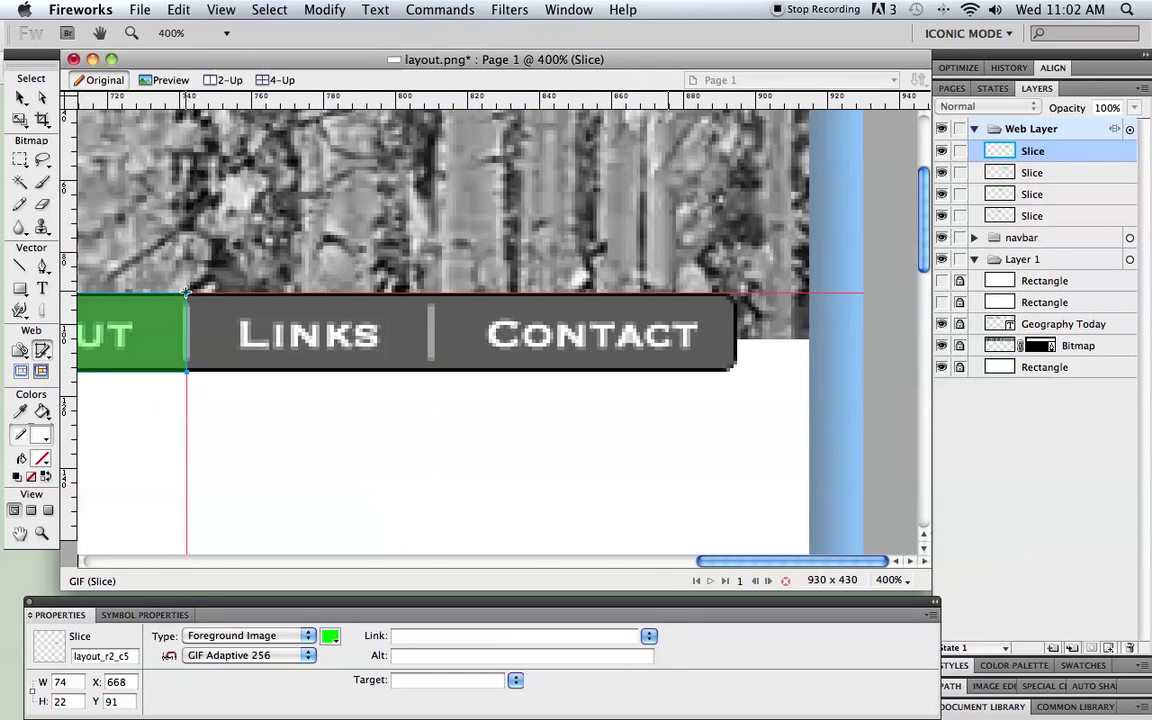
drag(185, 292, 433, 368)
drag(432, 294, 735, 375)
- Zoom to 800% and widen the Contact slice by one pixel to 85 x 22
mouse_move(8, 368)
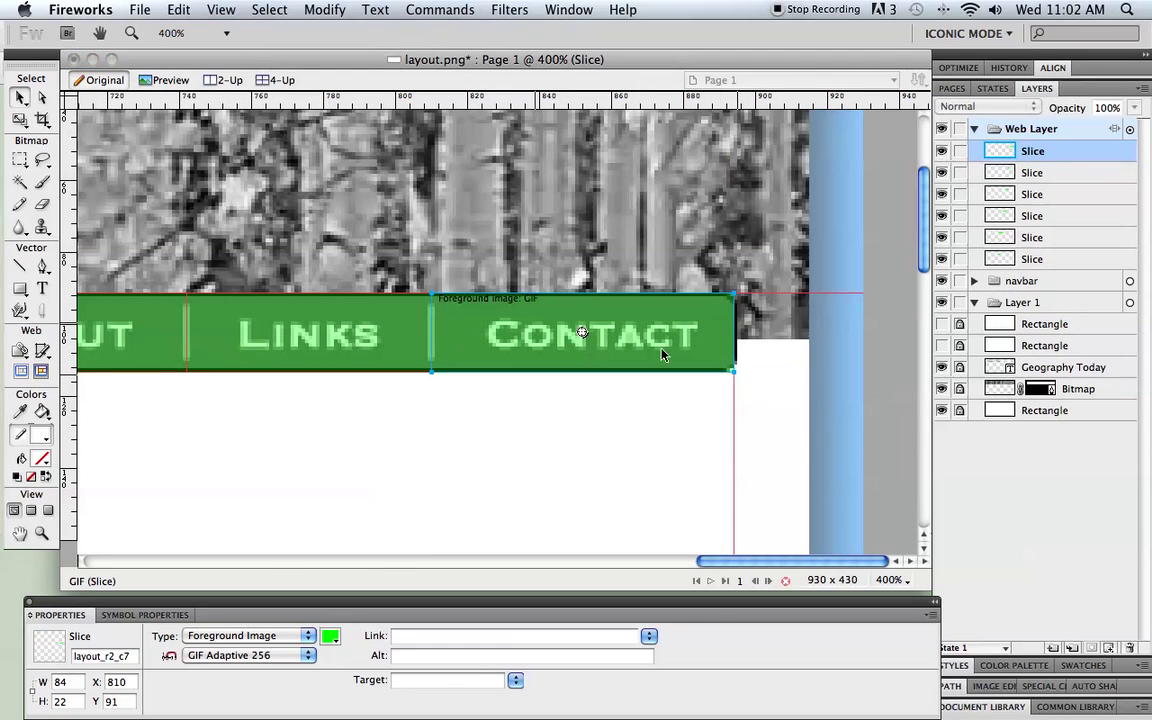
click(737, 333)
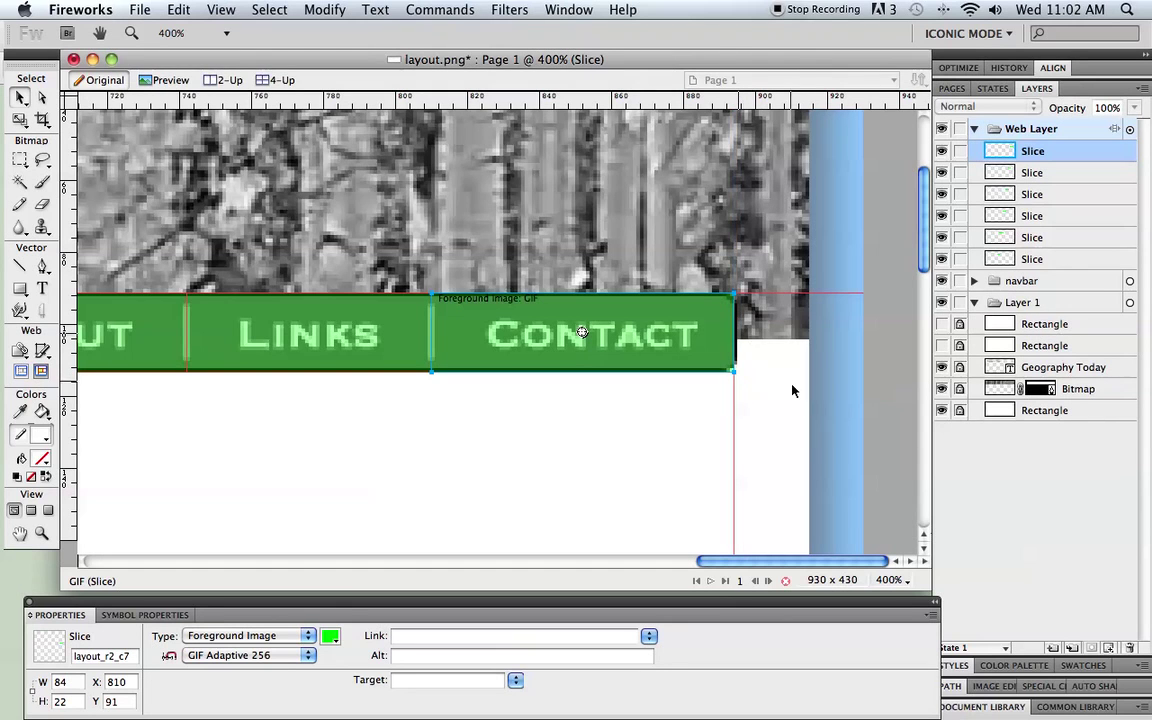
click(895, 581)
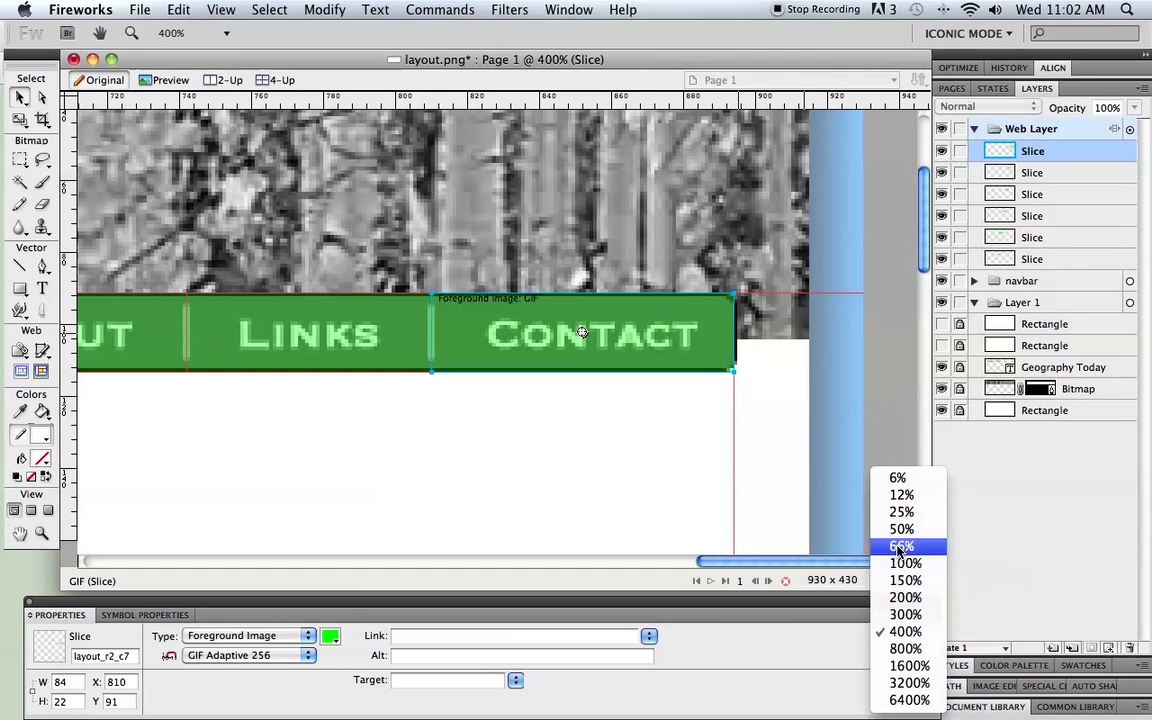
click(899, 547)
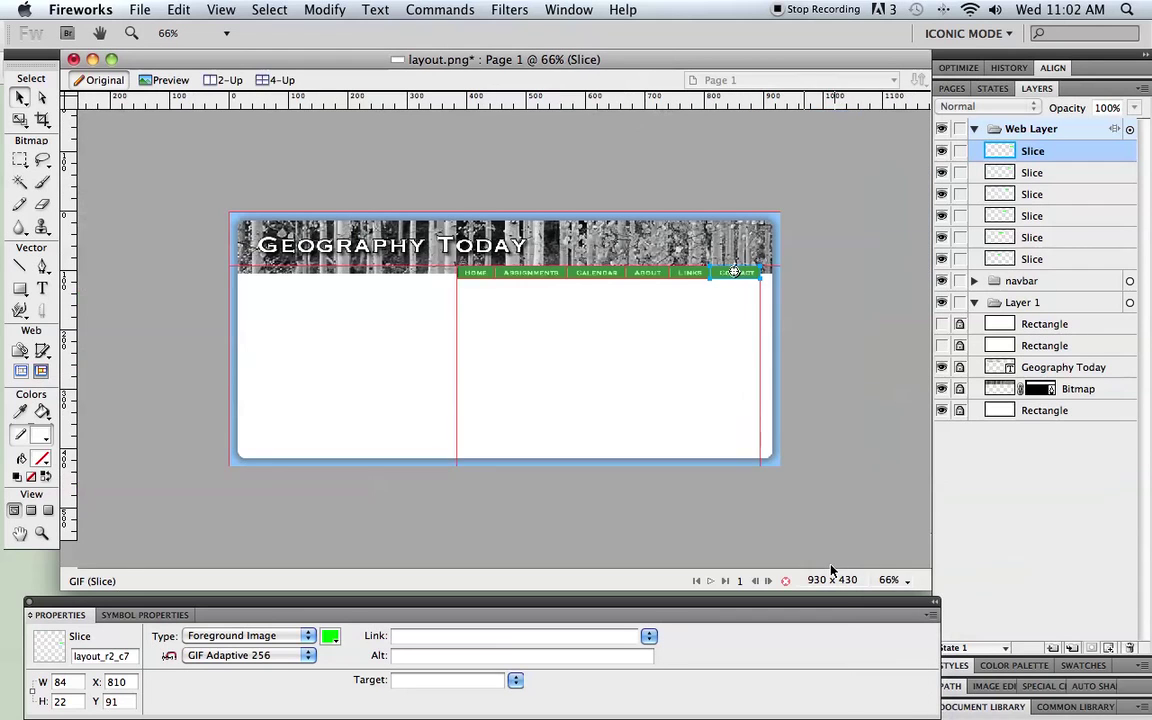
click(897, 581)
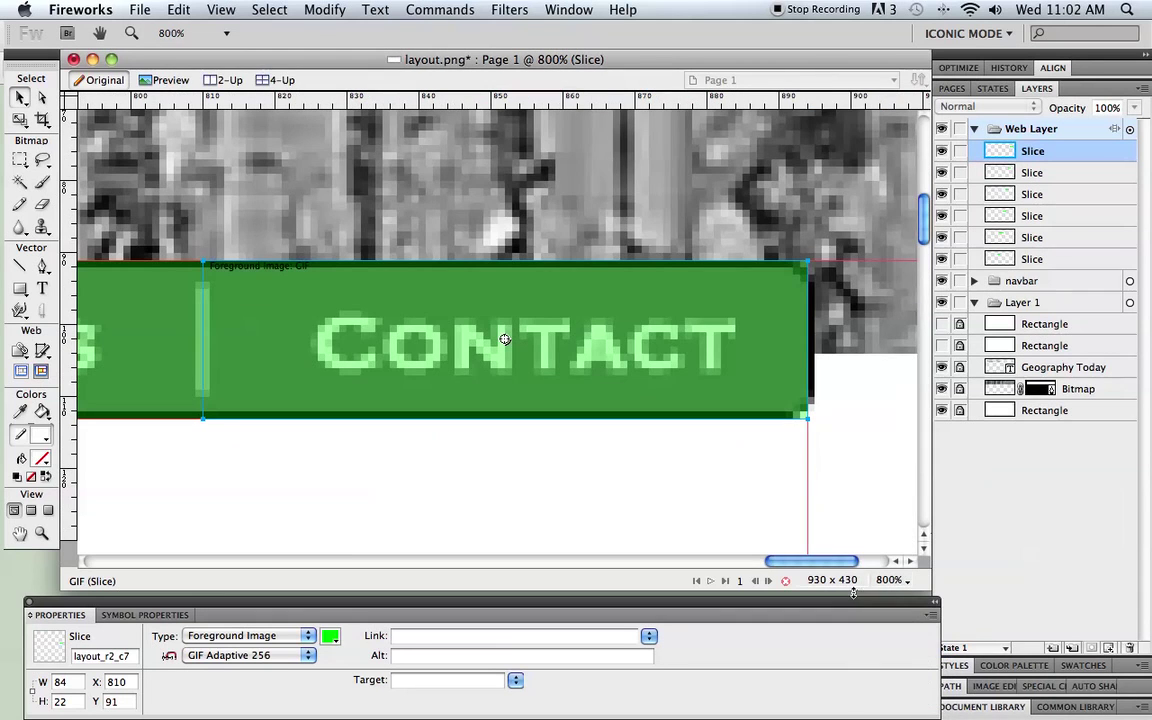
click(905, 648)
drag(807, 370, 813, 370)
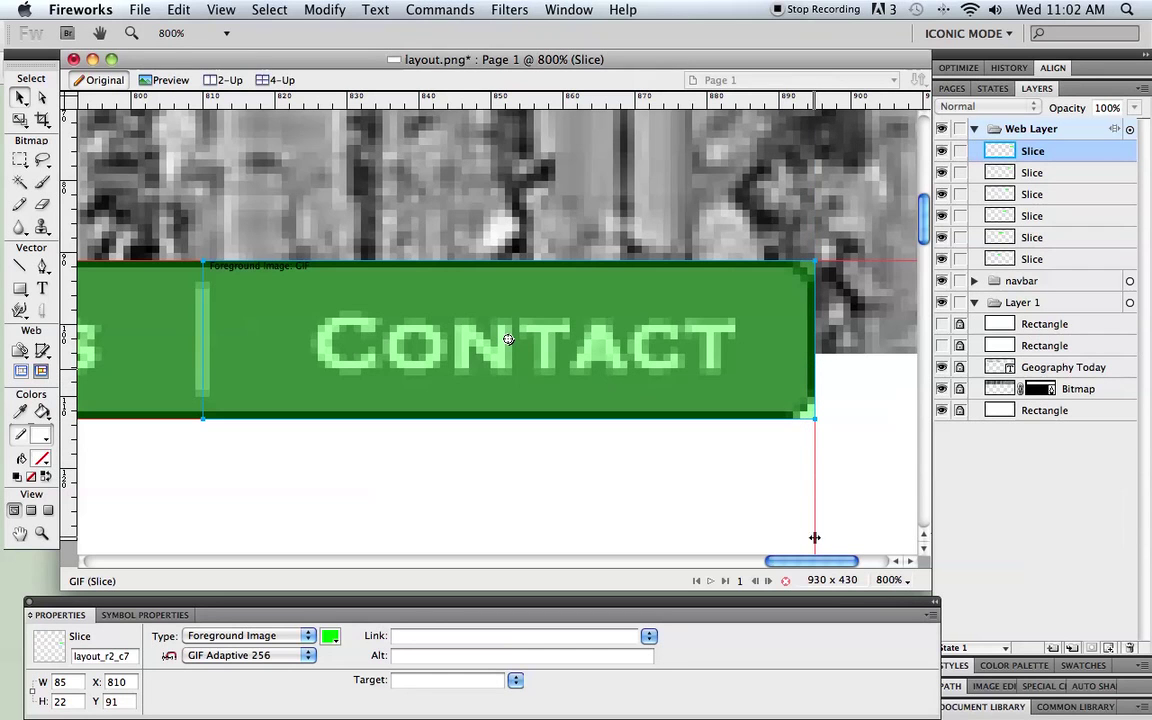
drag(820, 561, 772, 568)
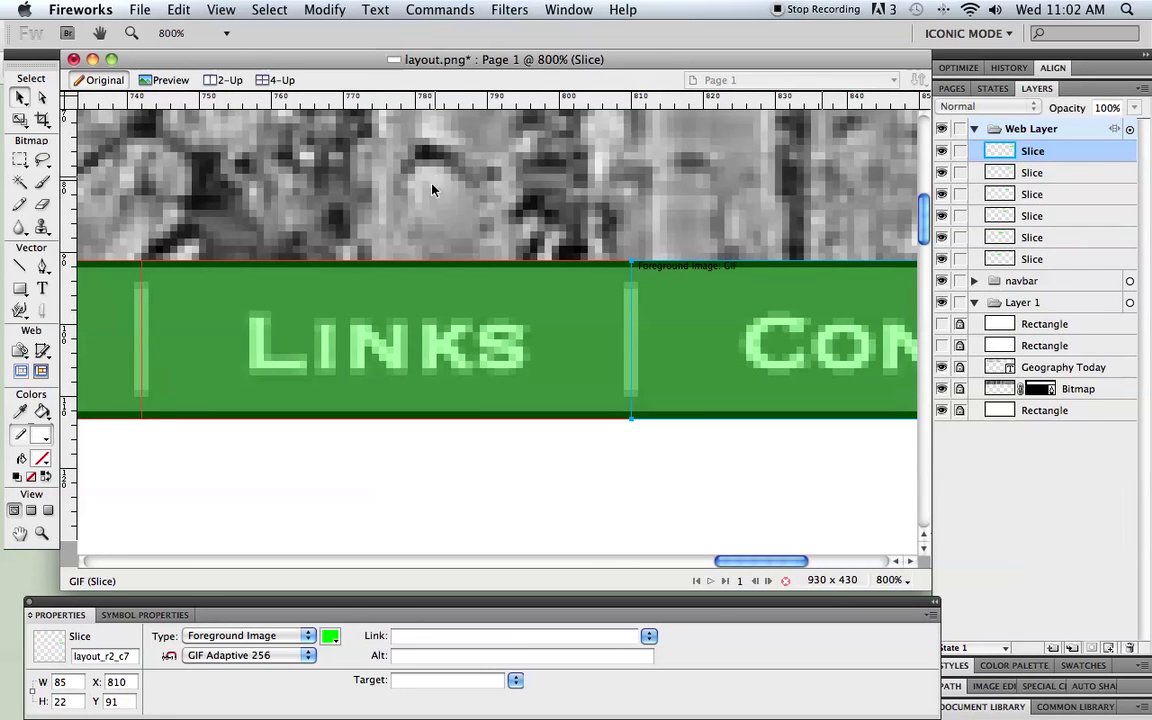
click(890, 580)
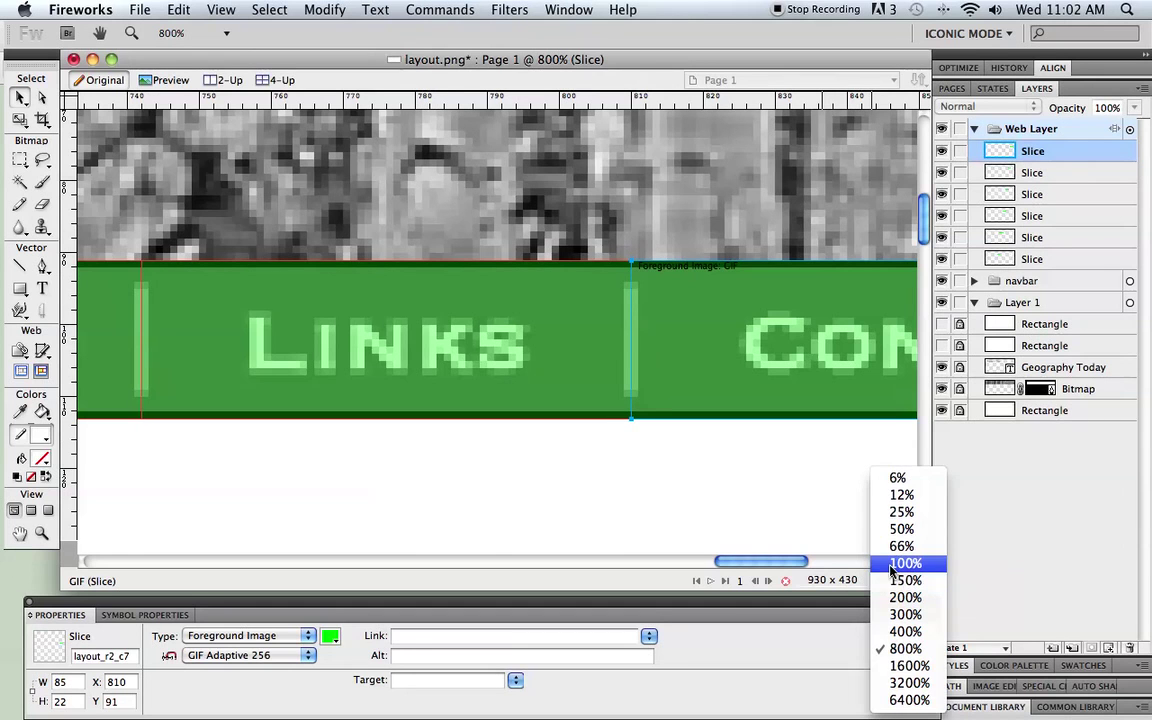
click(893, 566)
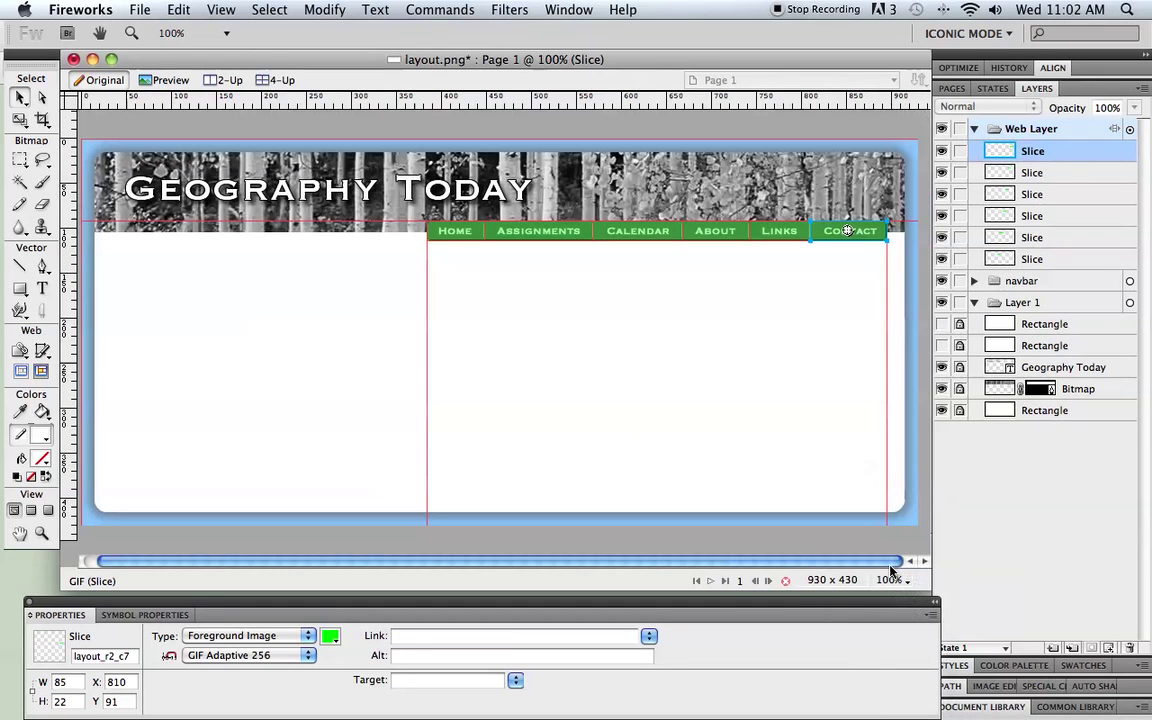
click(514, 285)
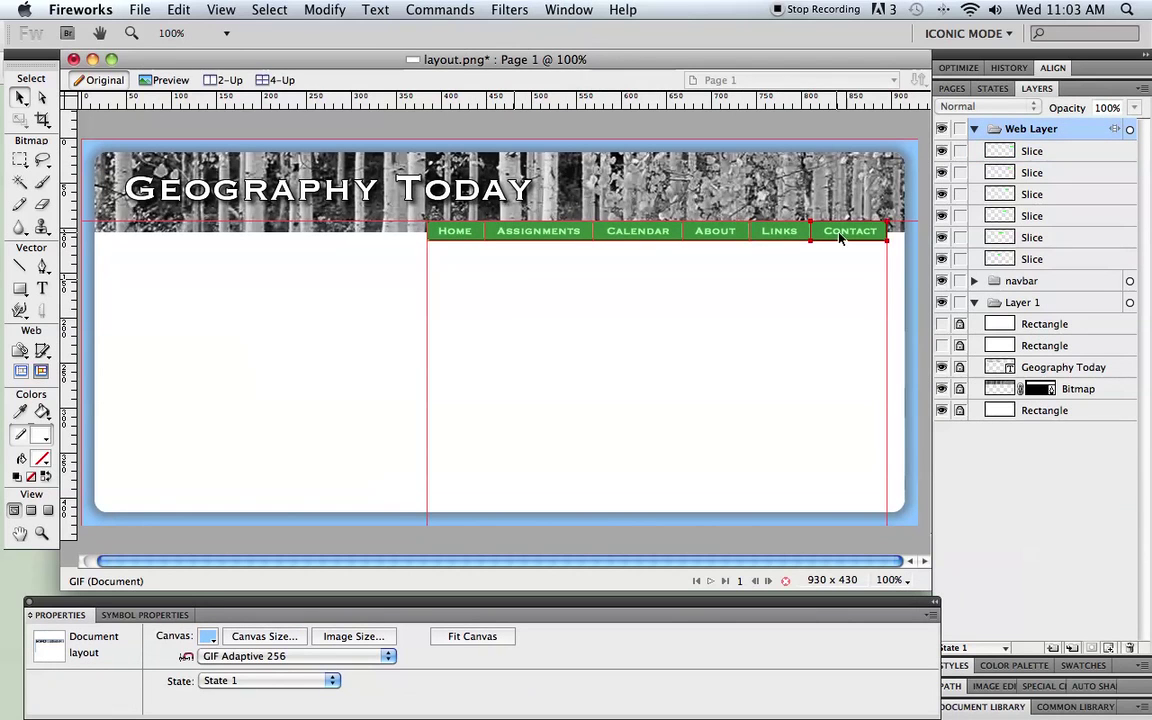
click(942, 129)
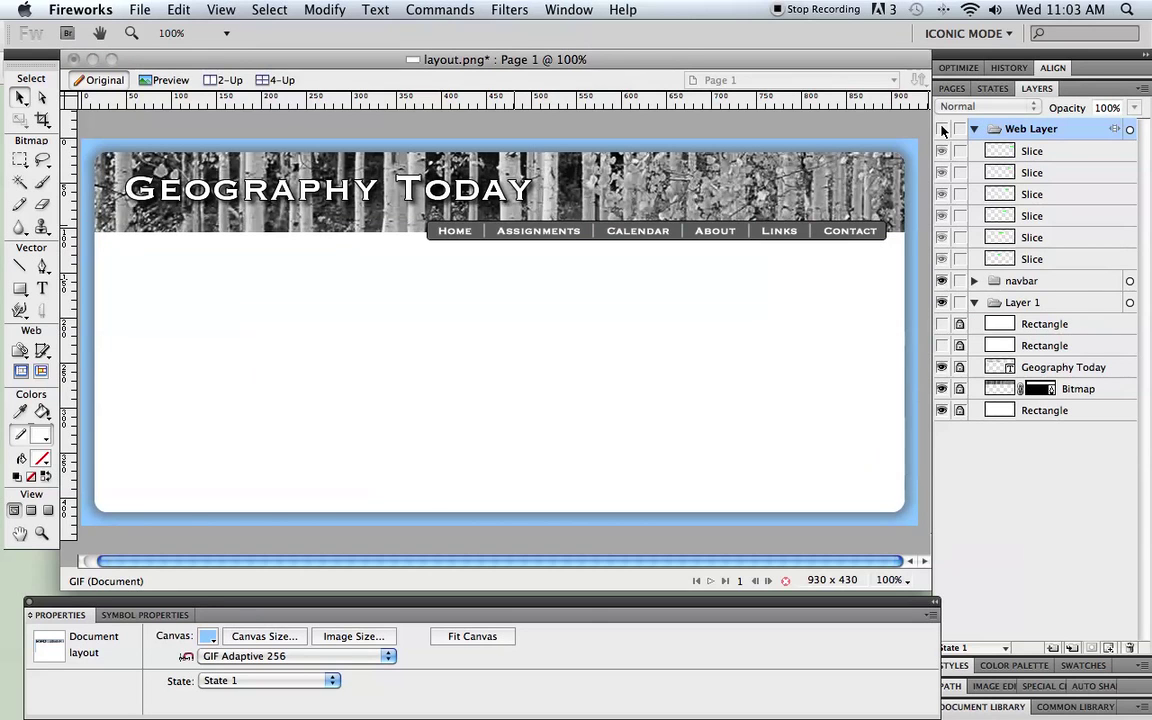
click(942, 129)
click(942, 129)
click(942, 129)
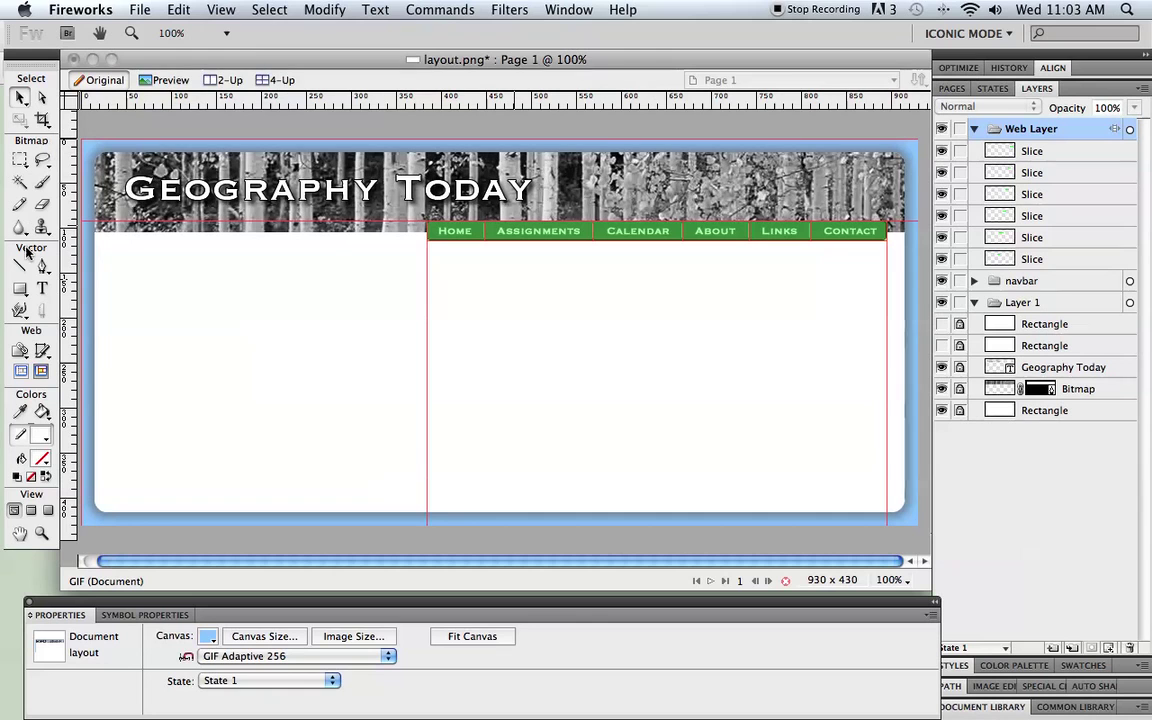
- Slice the main content area and stretch it to the canvas's left edge
click(42, 351)
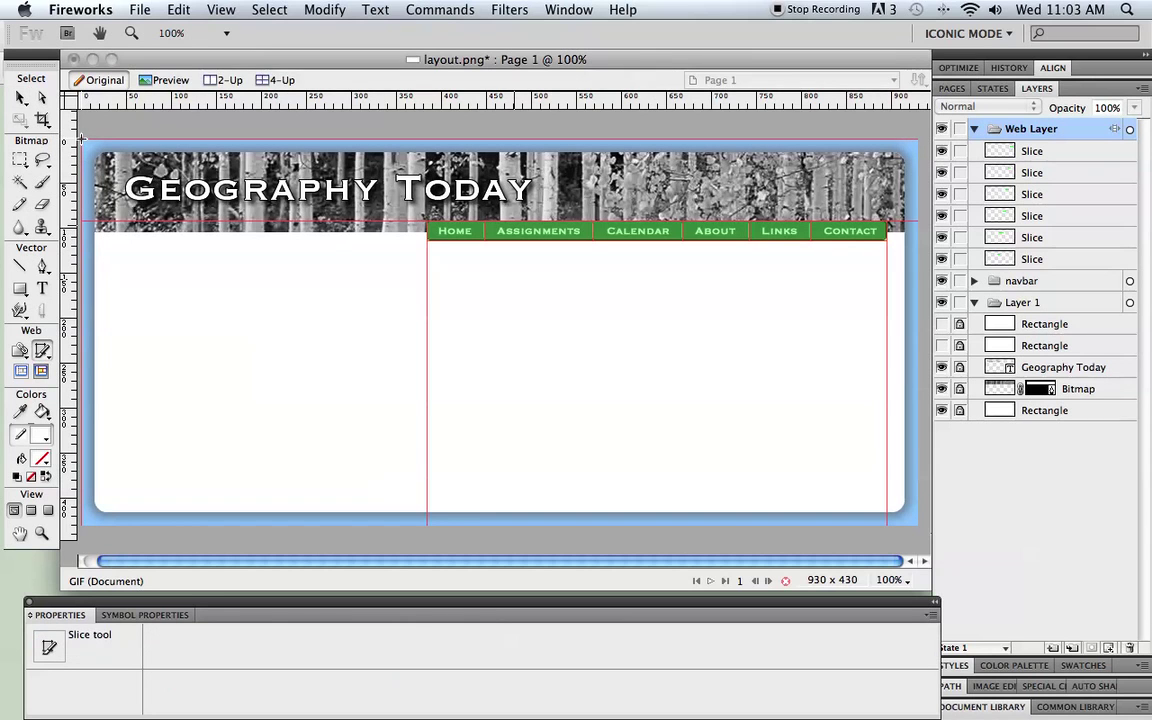
drag(82, 140, 88, 498)
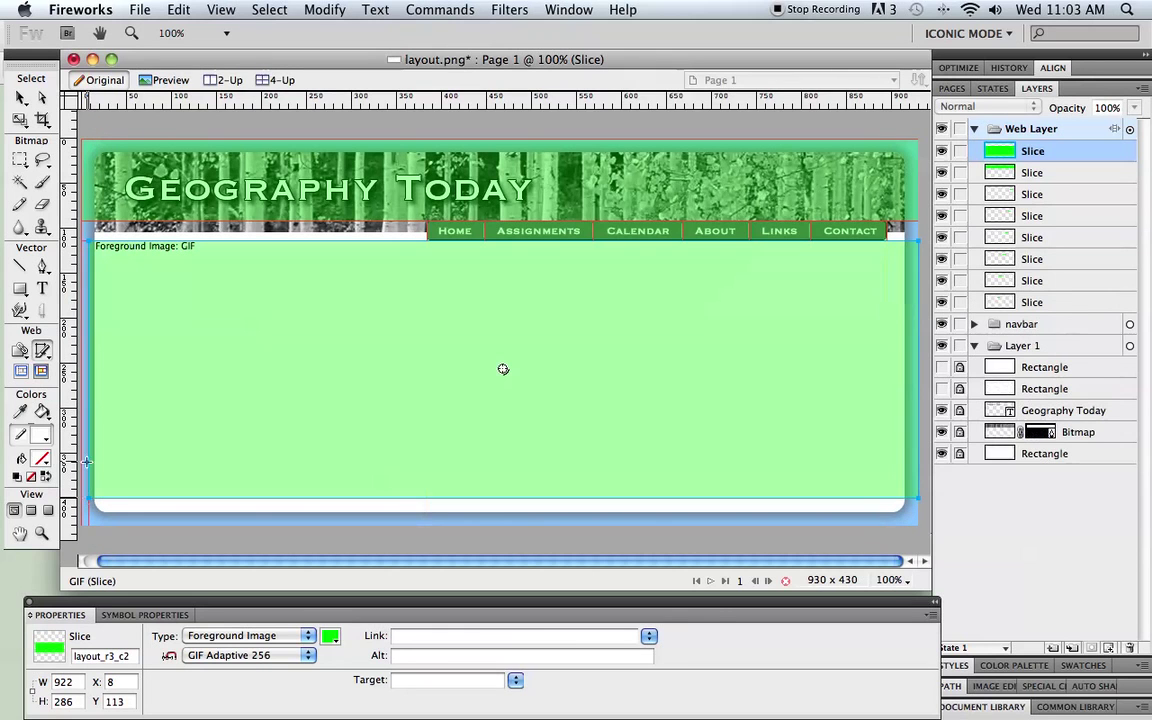
click(20, 97)
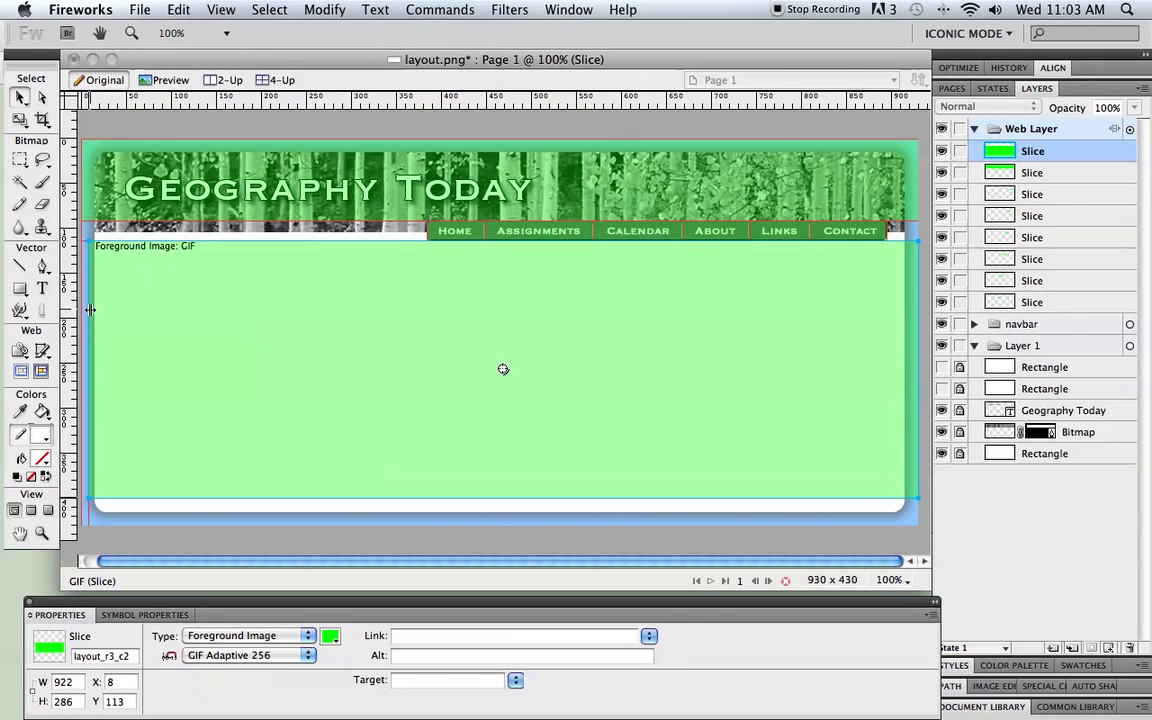
drag(90, 310, 72, 314)
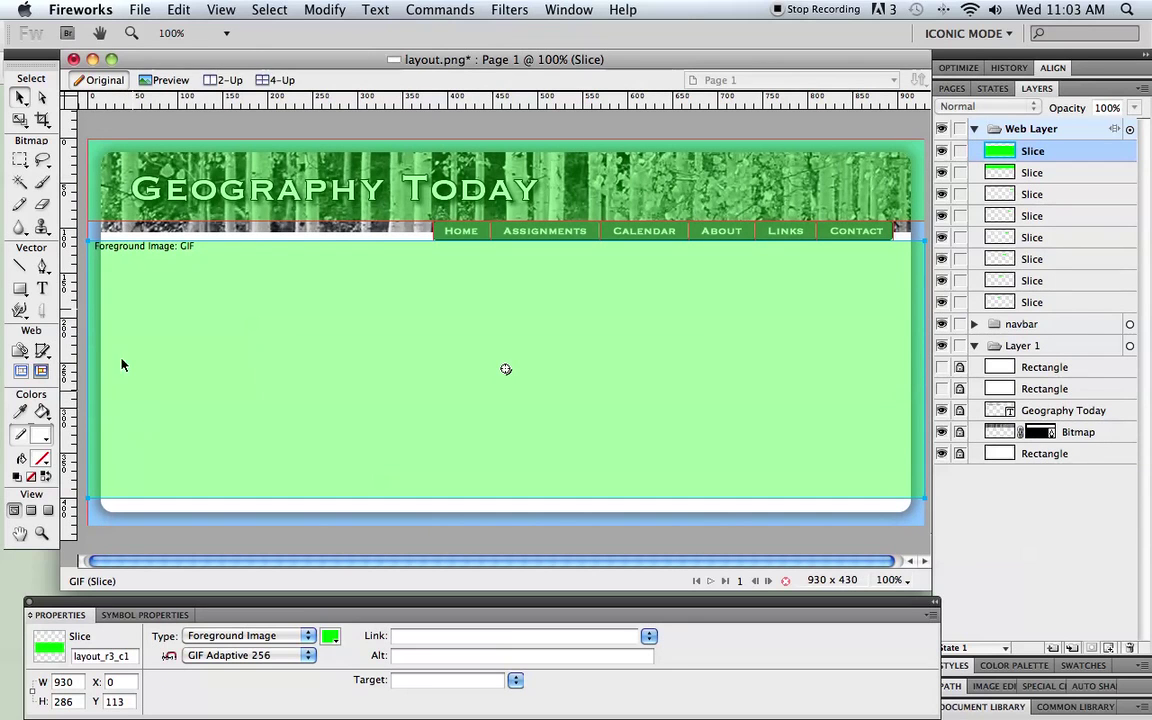
- Slice the bottom strip, the header left of the nav bar and the gap right of Contact
click(43, 350)
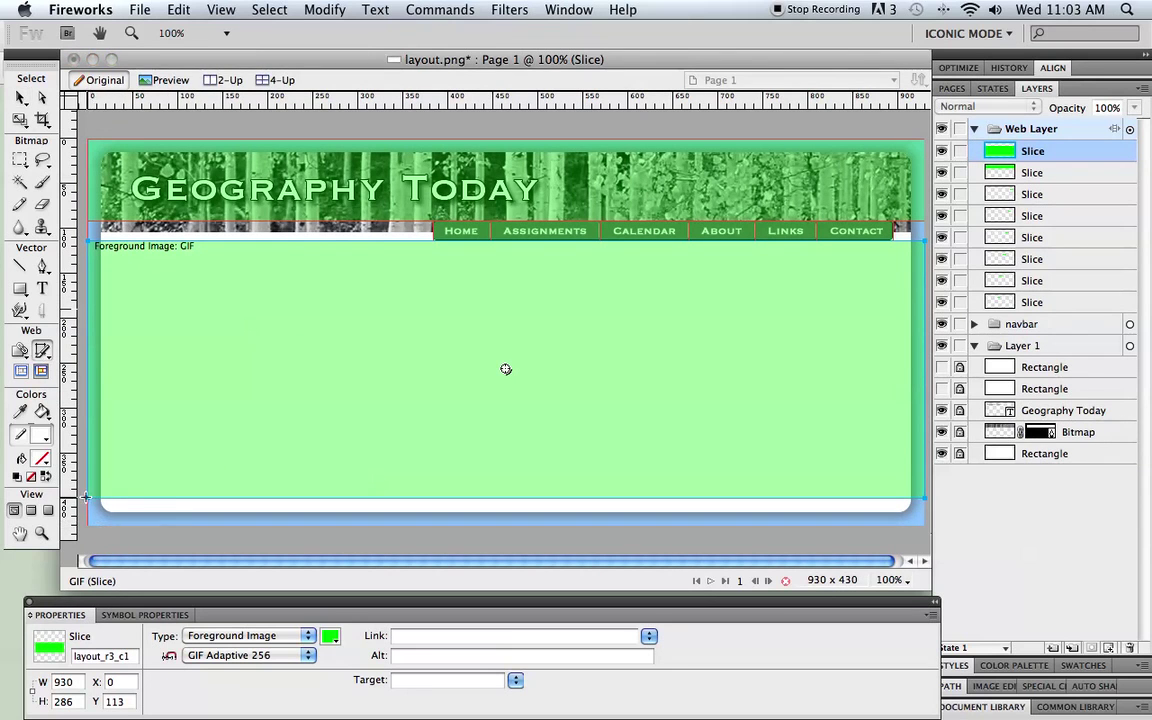
drag(86, 497, 928, 527)
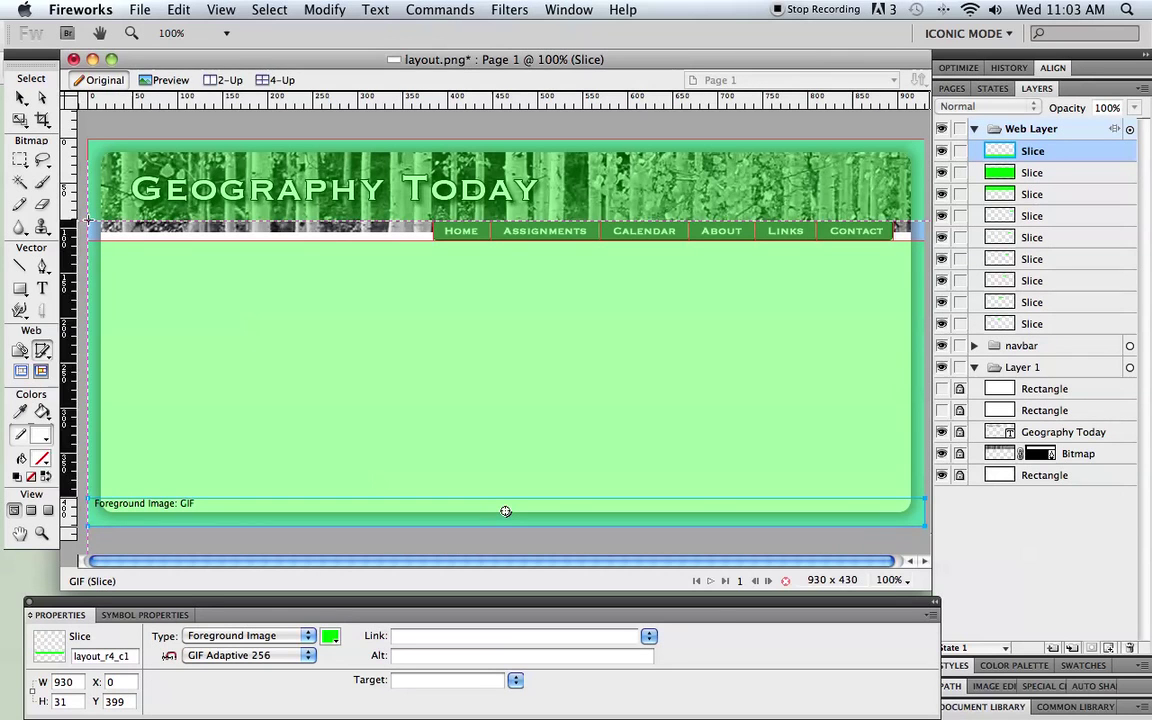
drag(86, 220, 433, 238)
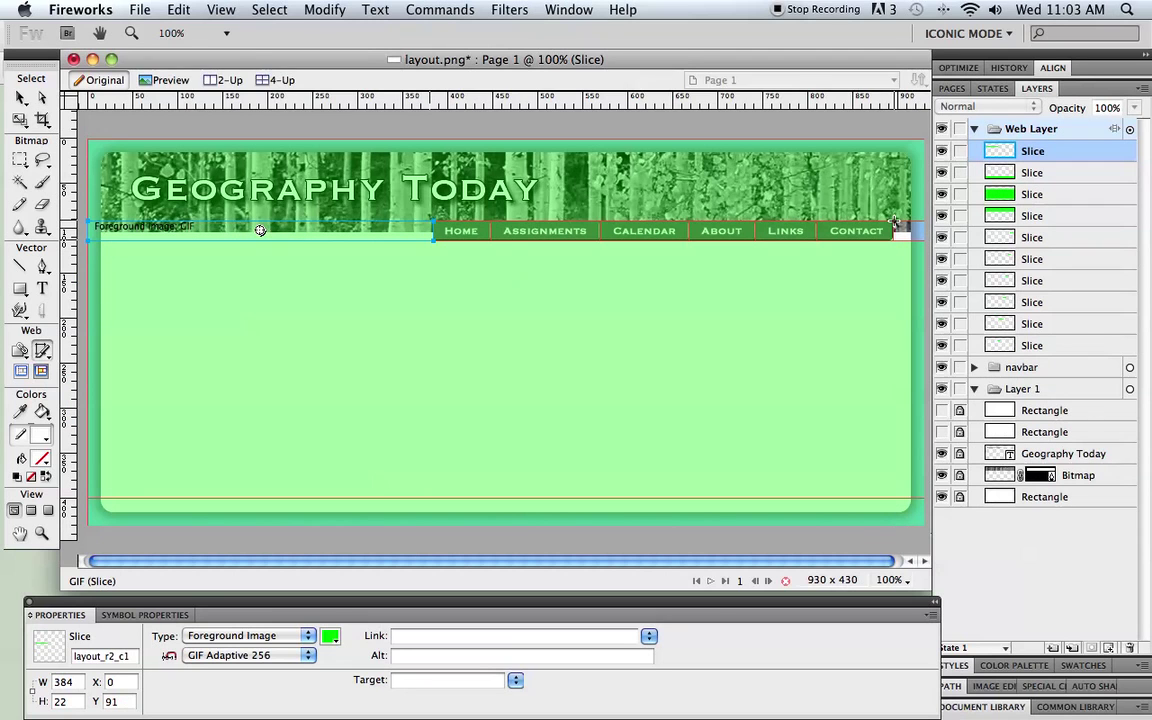
drag(901, 226, 924, 239)
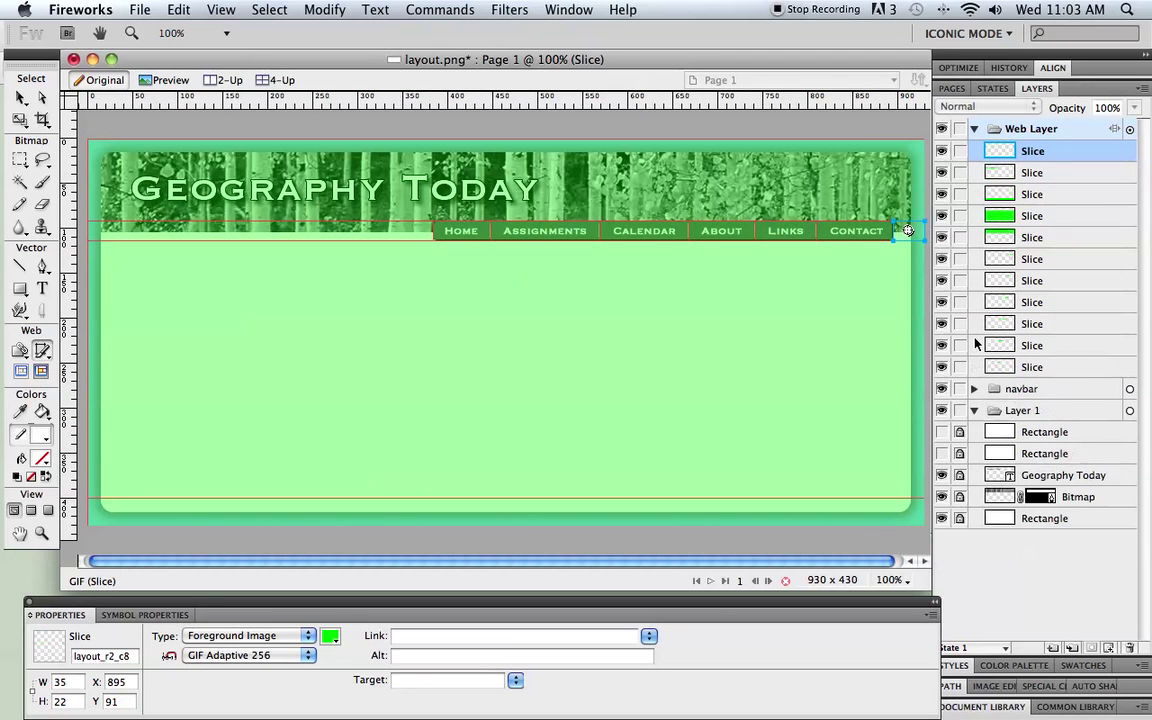
key(v)
key(super+s)
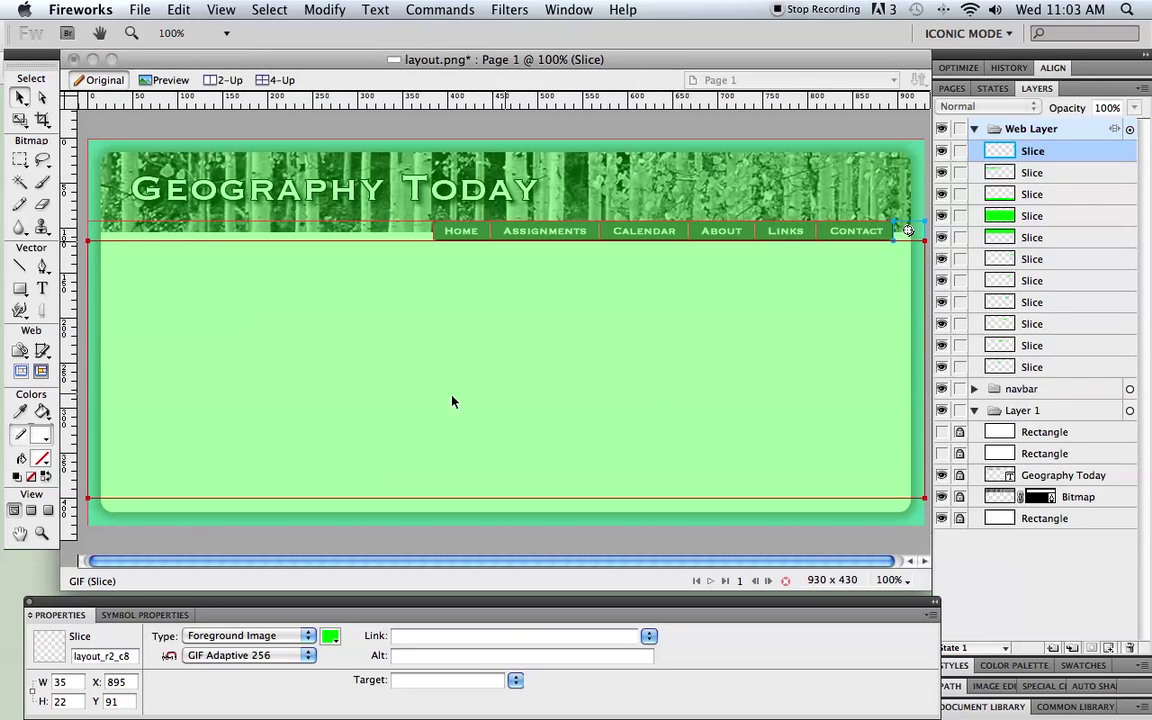
click(357, 381)
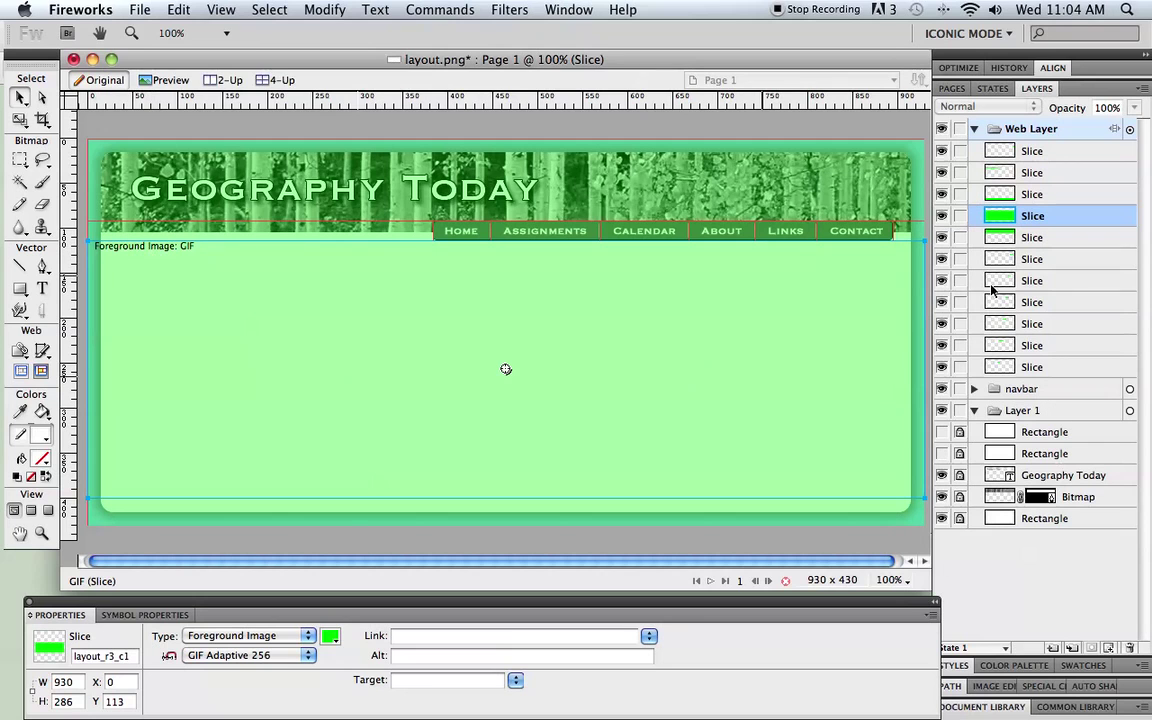
- Hide neighbouring slices and lower the content slice's bottom edge to 930 x 290 at X 0, Y 113
drag(942, 151, 941, 194)
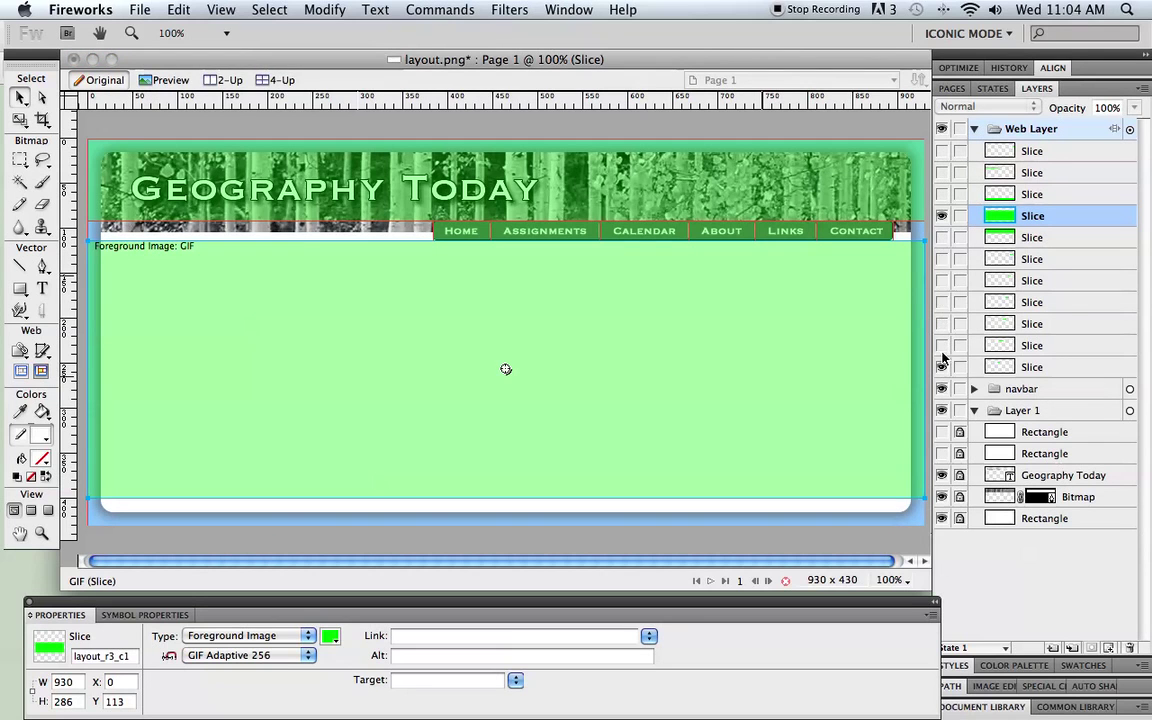
click(942, 367)
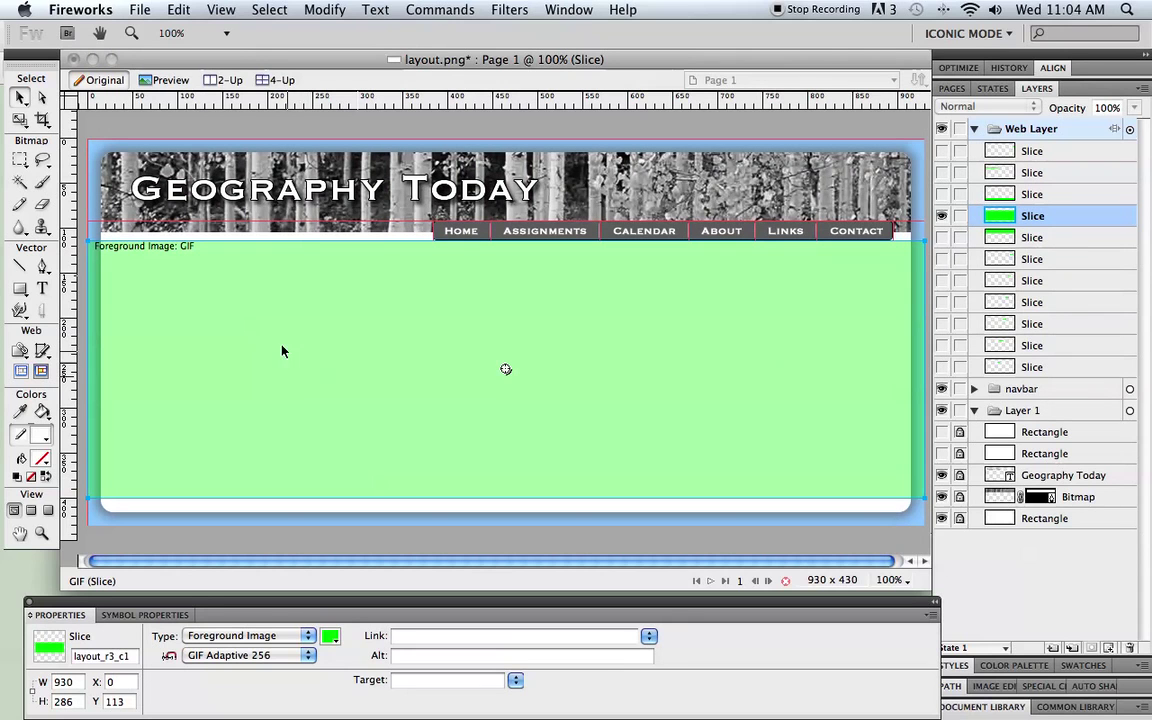
click(41, 534)
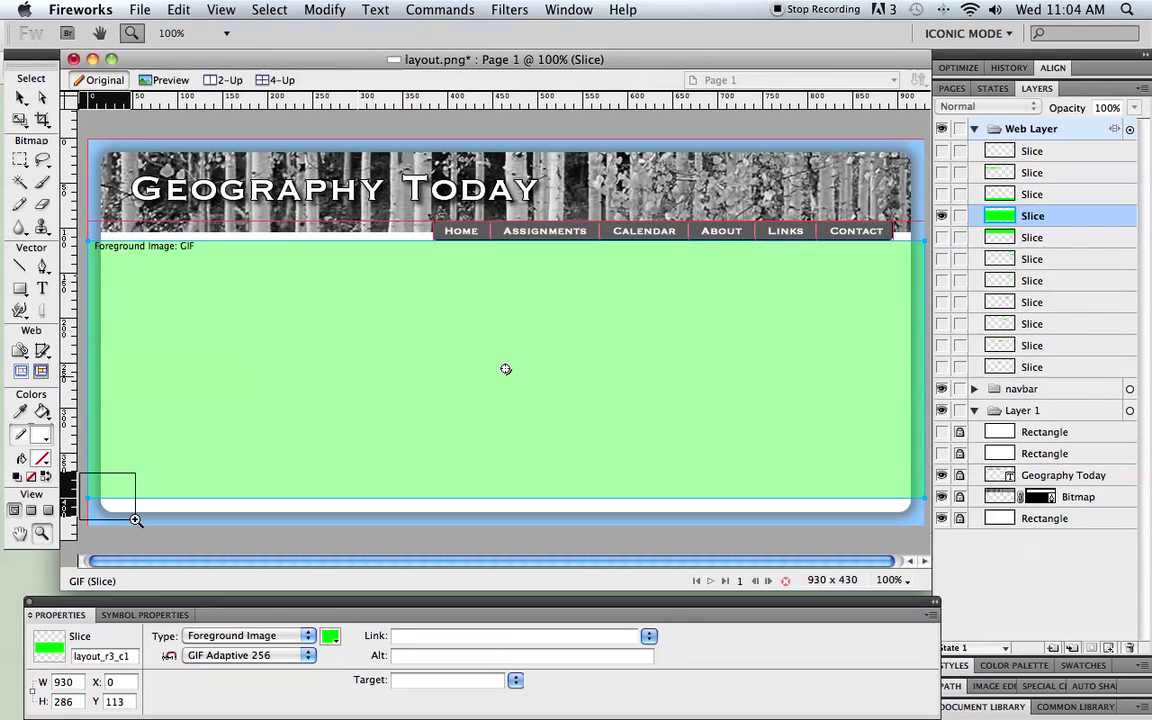
drag(110, 470, 136, 520)
click(21, 97)
drag(393, 351, 393, 387)
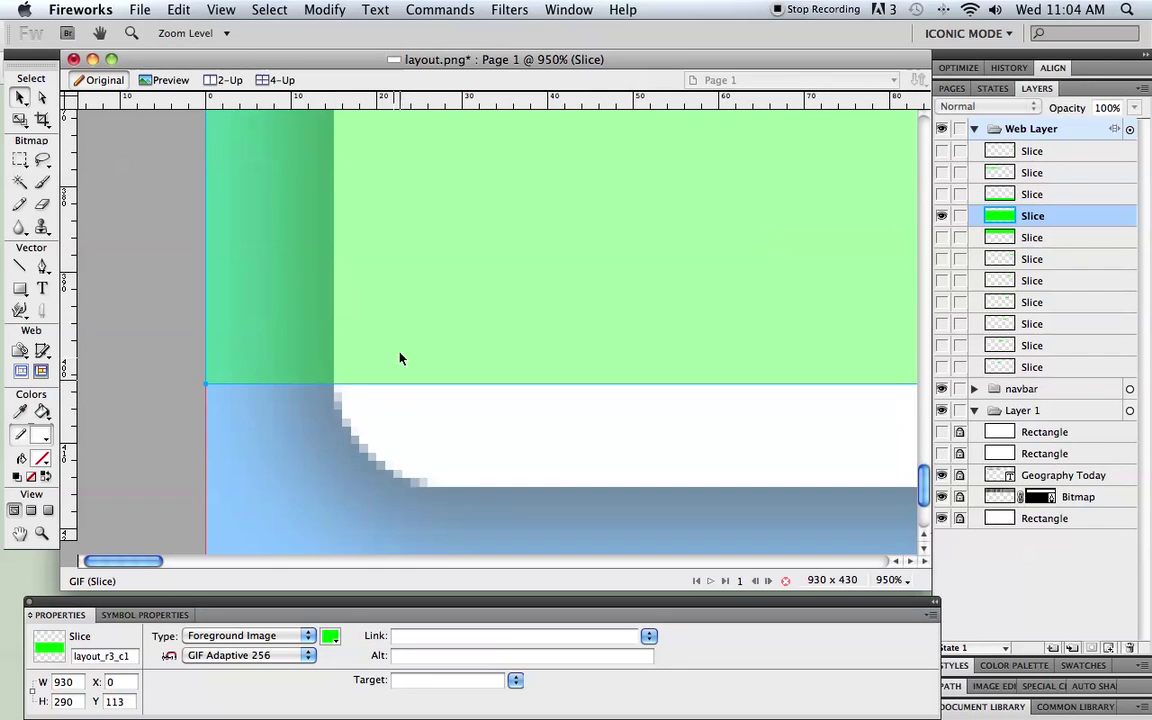
- Inspect the slice edges up close, then return the view to 100%
scroll(330, 340, up, 3)
scroll(400, 358, up, 5)
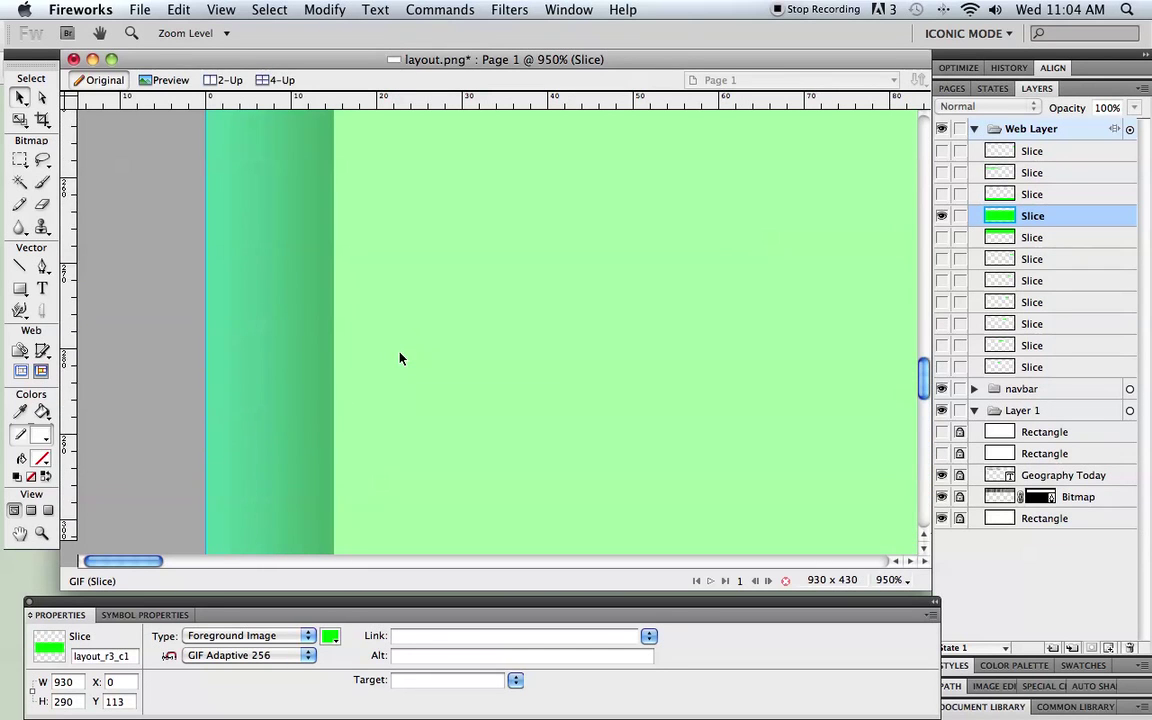
scroll(400, 358, up, 8)
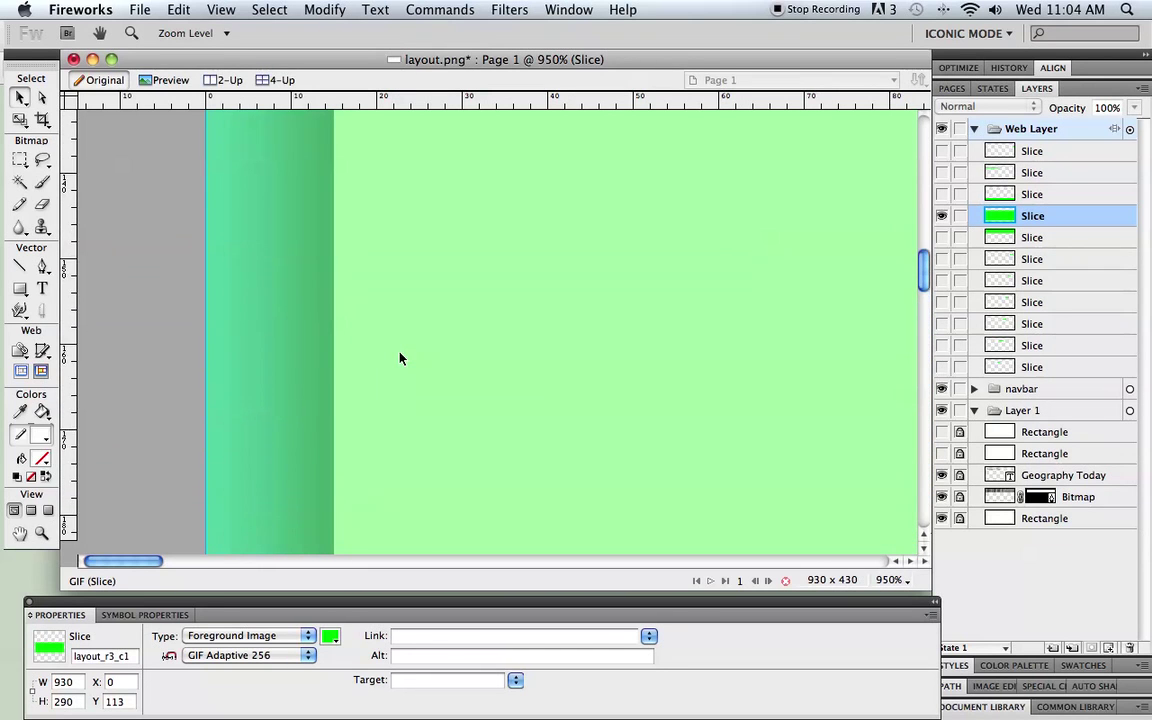
scroll(400, 358, up, 5)
drag(149, 562, 857, 572)
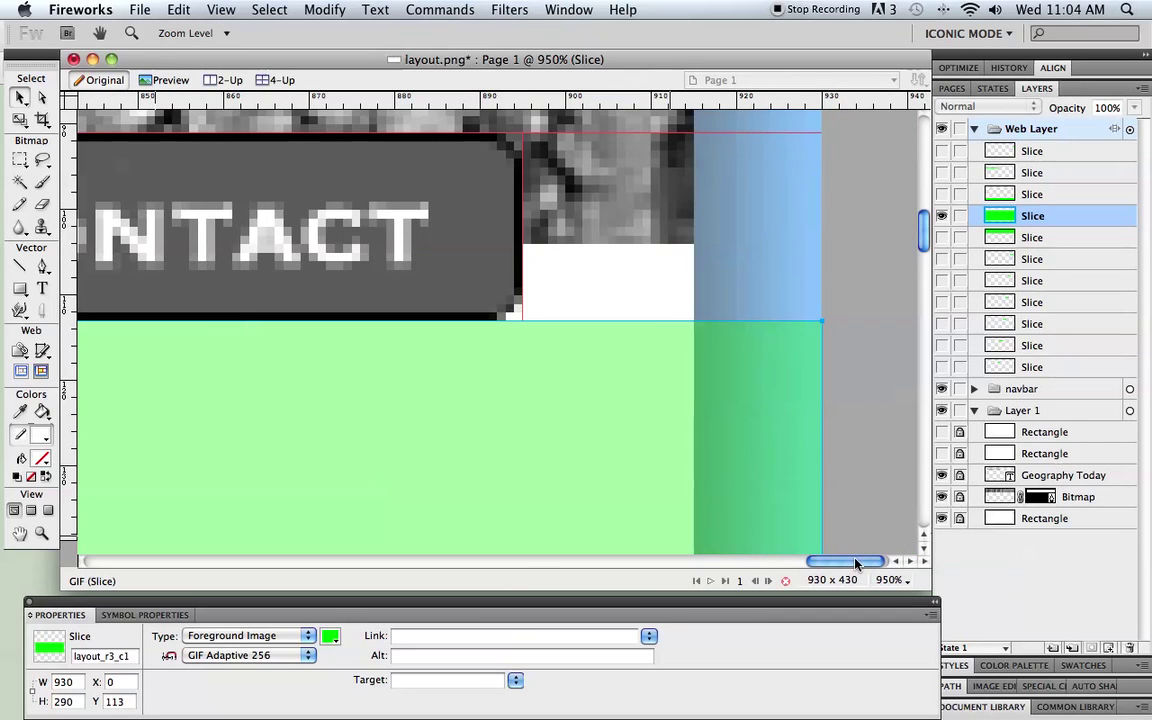
drag(855, 565, 137, 562)
click(890, 580)
click(895, 563)
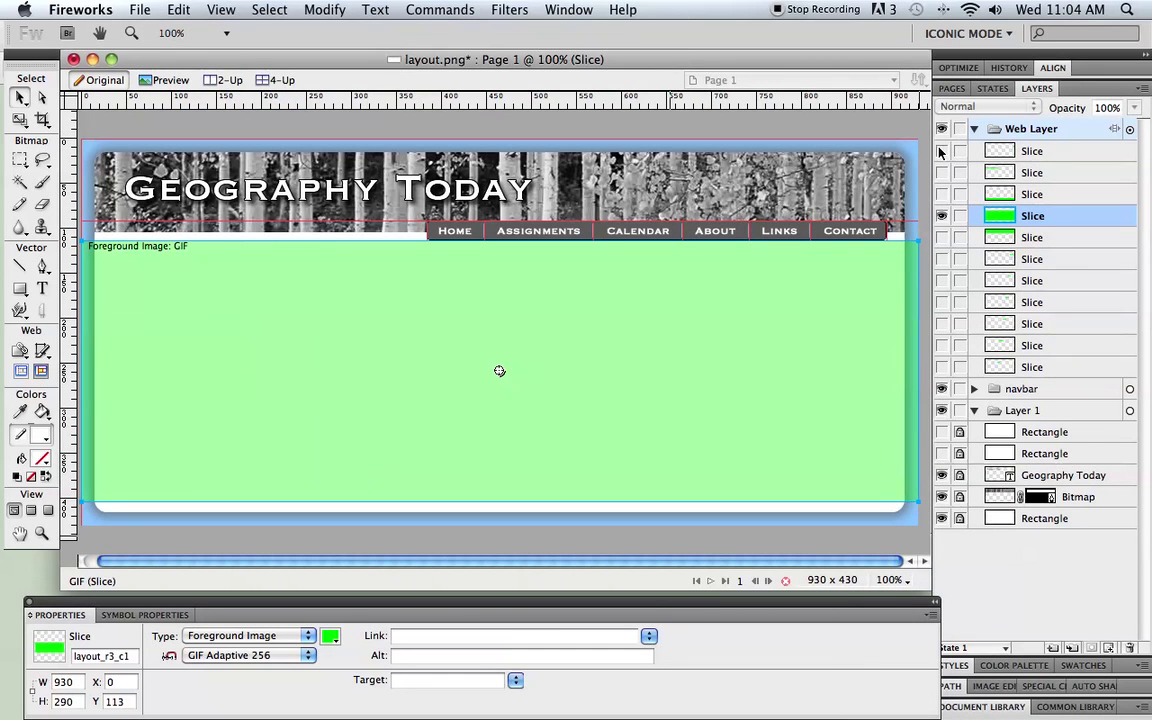
- Show all Slice rows, then hide the Web Layer to remove every slice overlay
drag(941, 150, 941, 370)
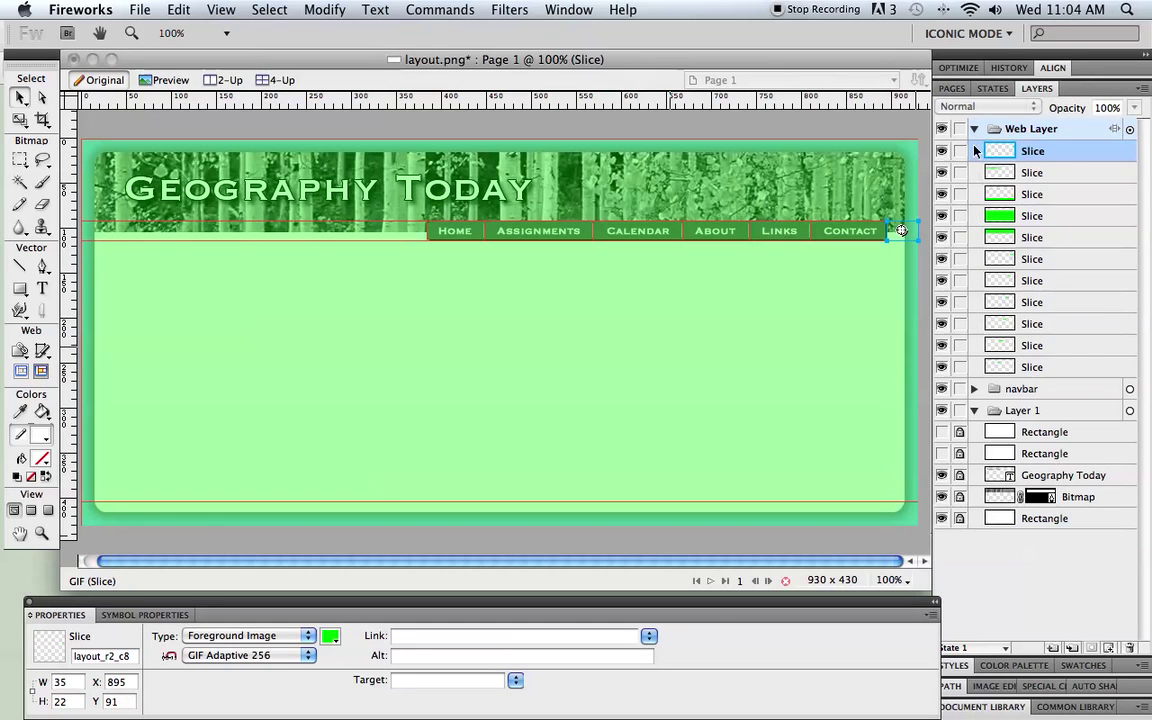
click(941, 130)
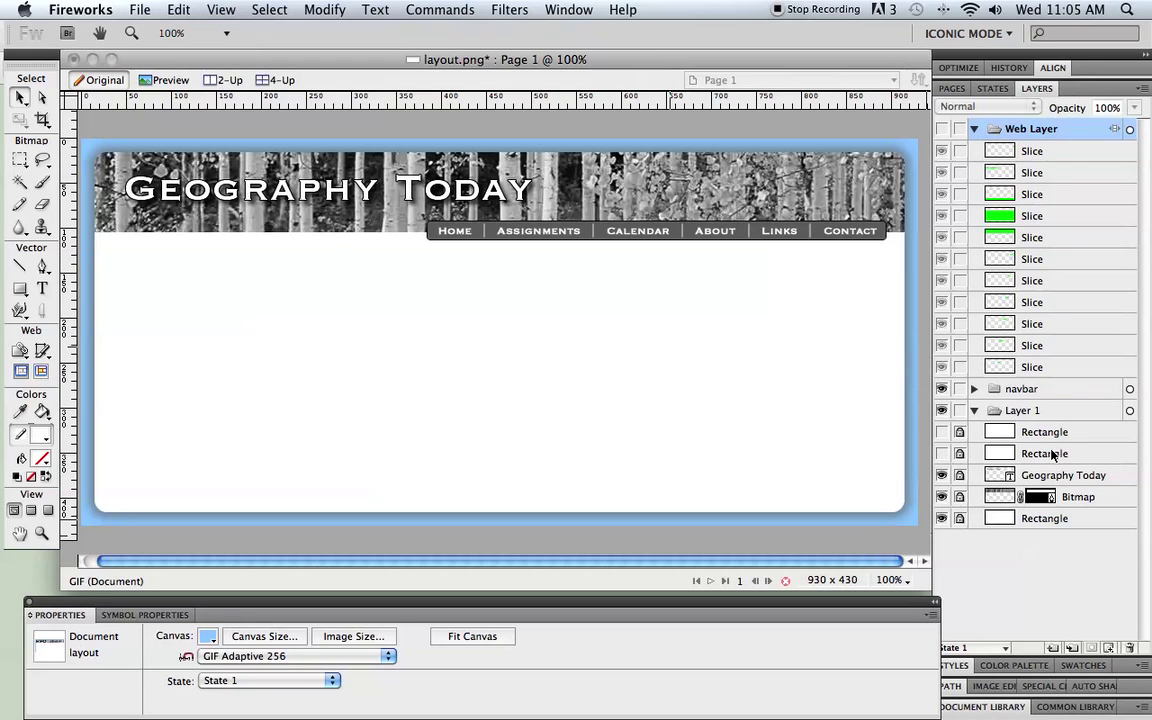
- Show and unlock the 900 x 400 rectangle, giving it a black 1-Pixel Soft stroke and no fill
click(942, 455)
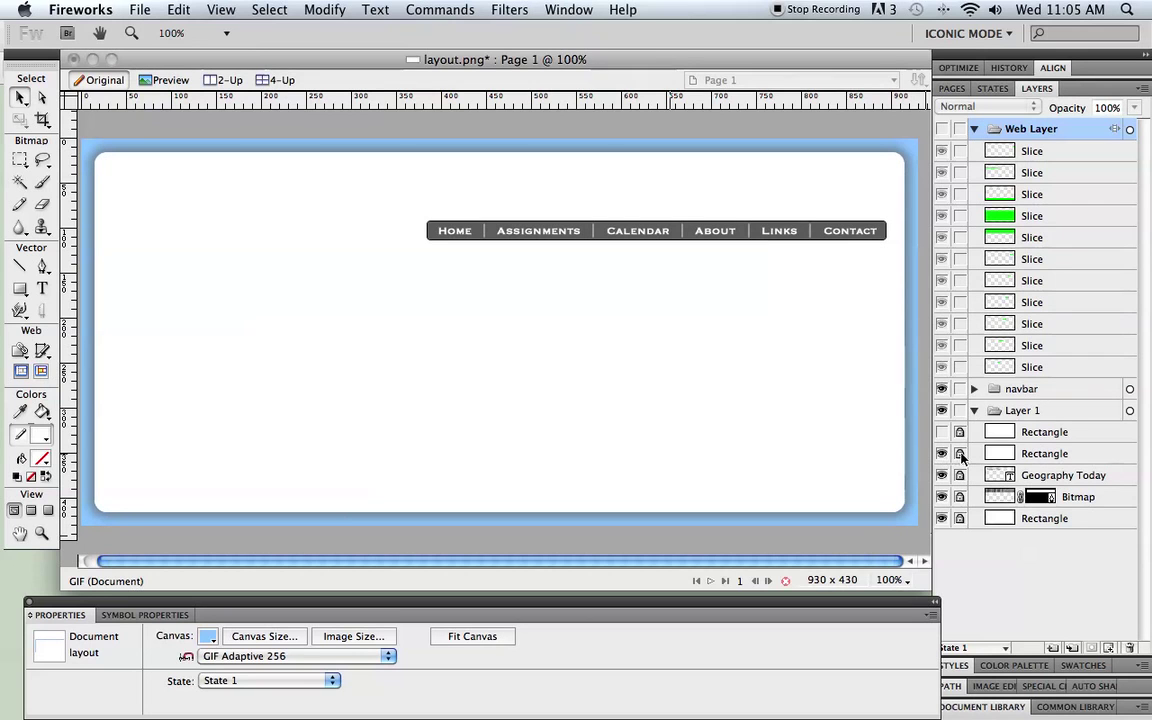
click(960, 455)
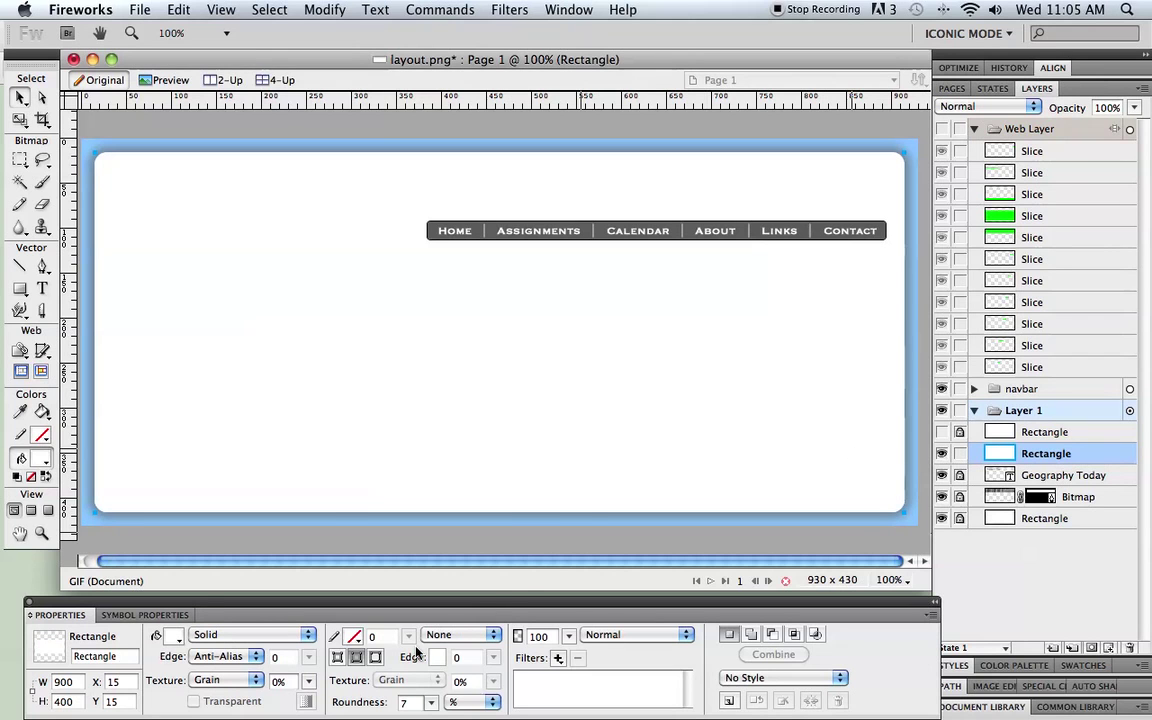
click(354, 637)
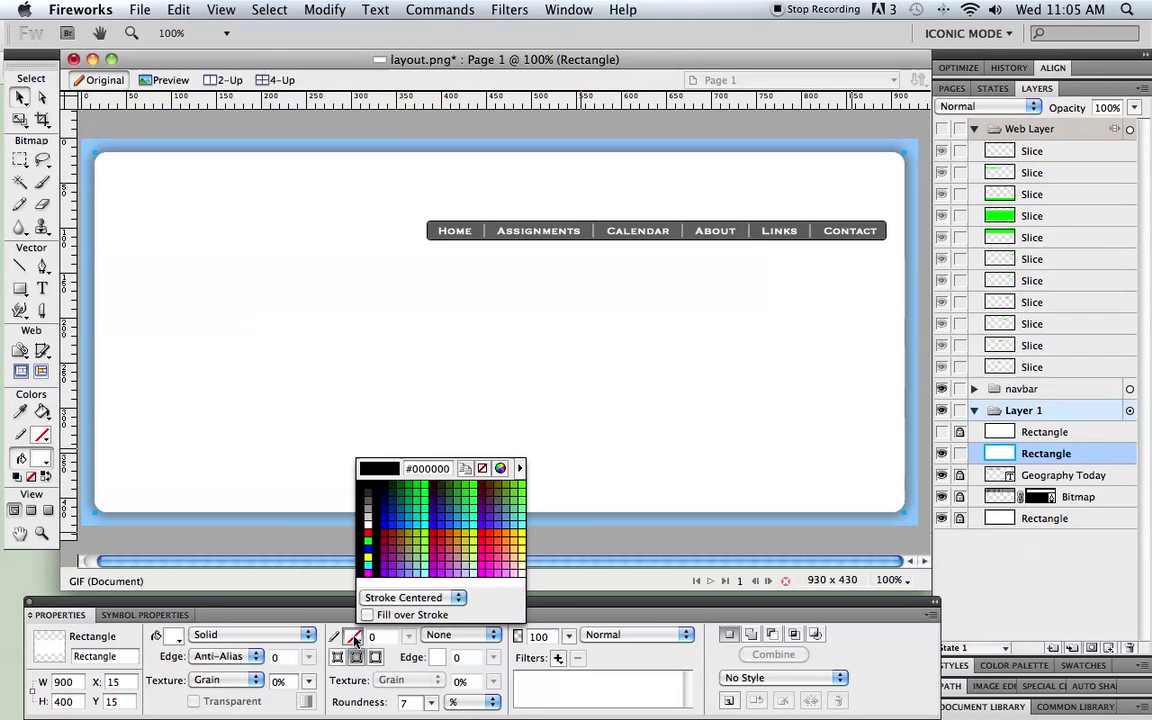
click(367, 565)
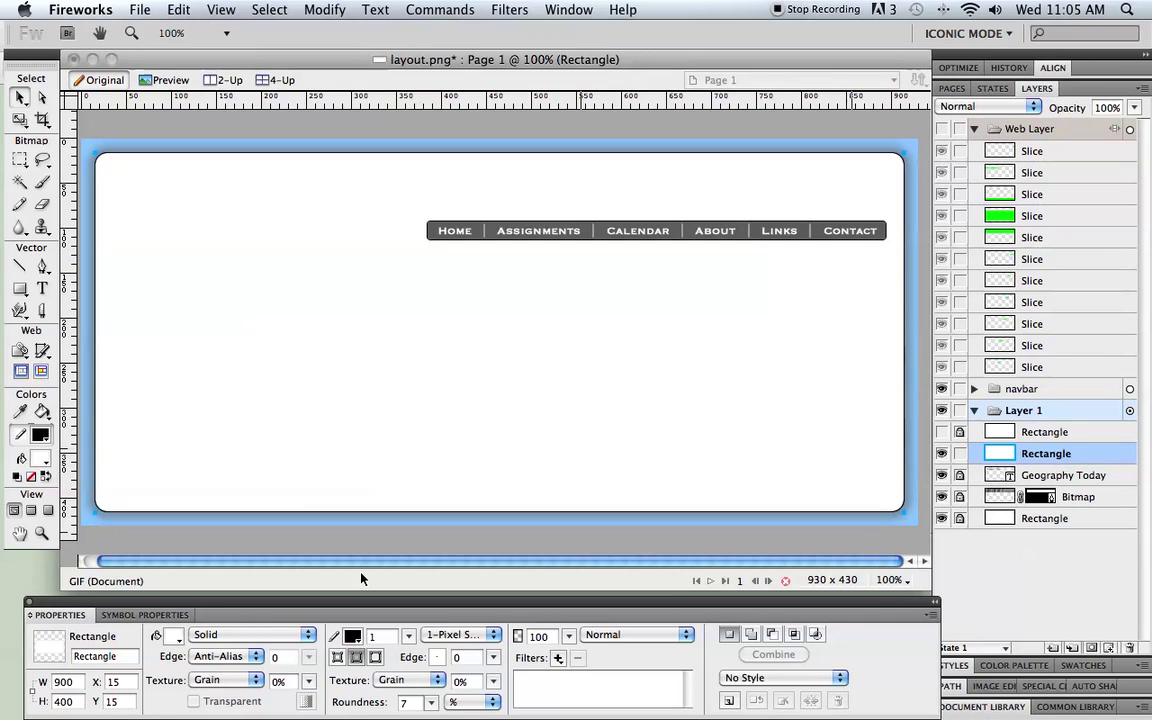
click(255, 635)
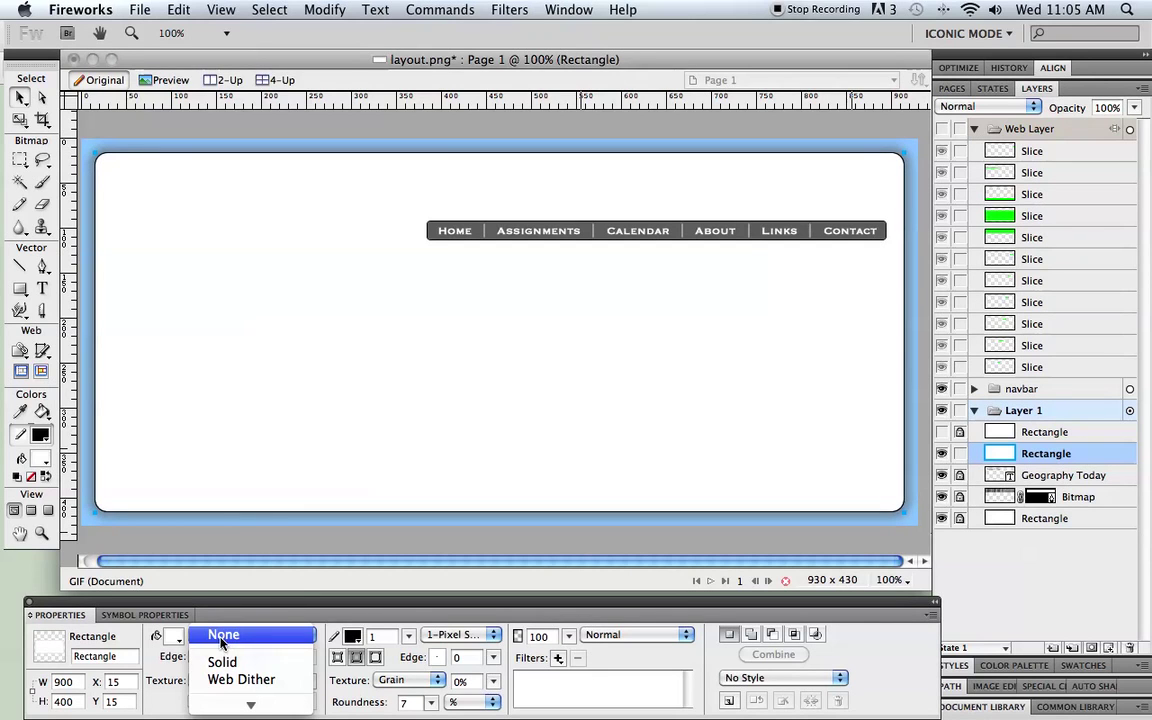
click(222, 640)
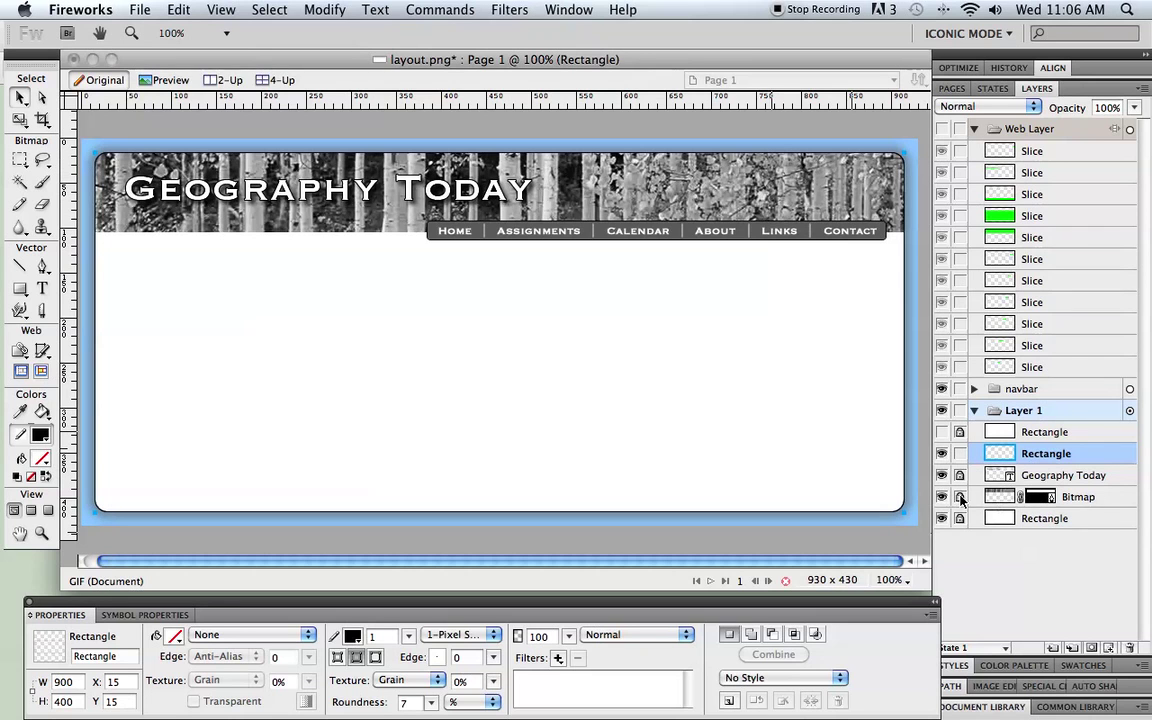
- Select the header Bitmap's vector mask and fill it with a linear gradient
click(1000, 497)
click(1042, 497)
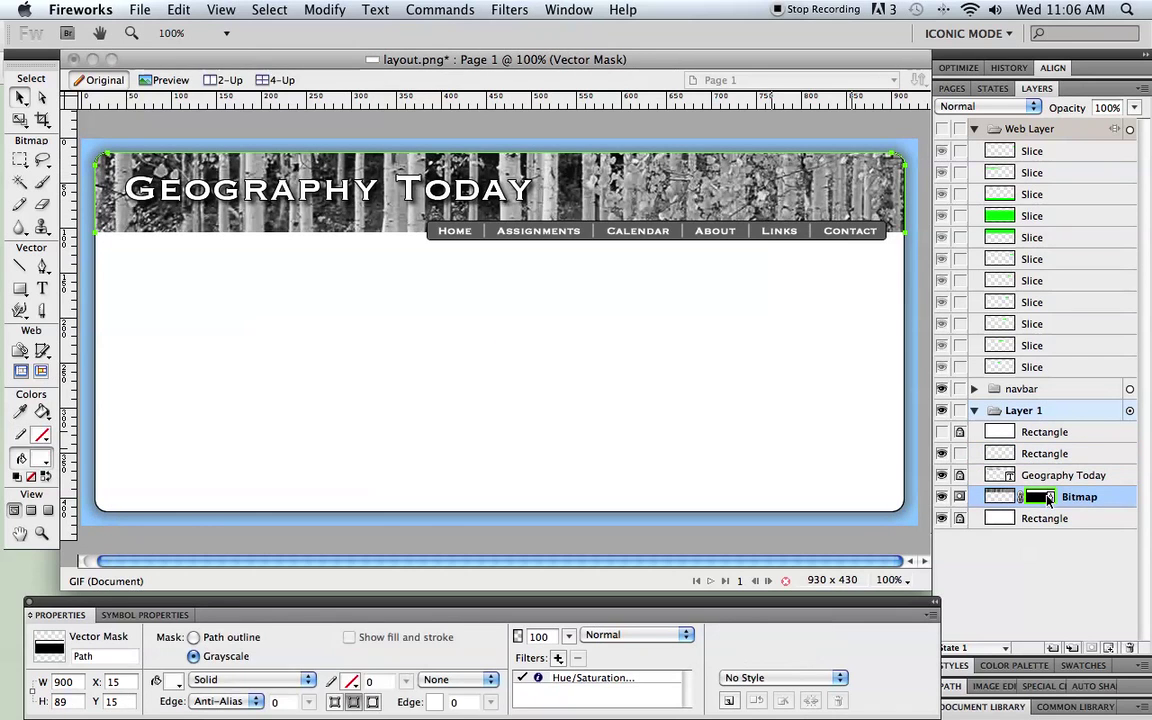
click(995, 497)
click(1042, 497)
click(272, 680)
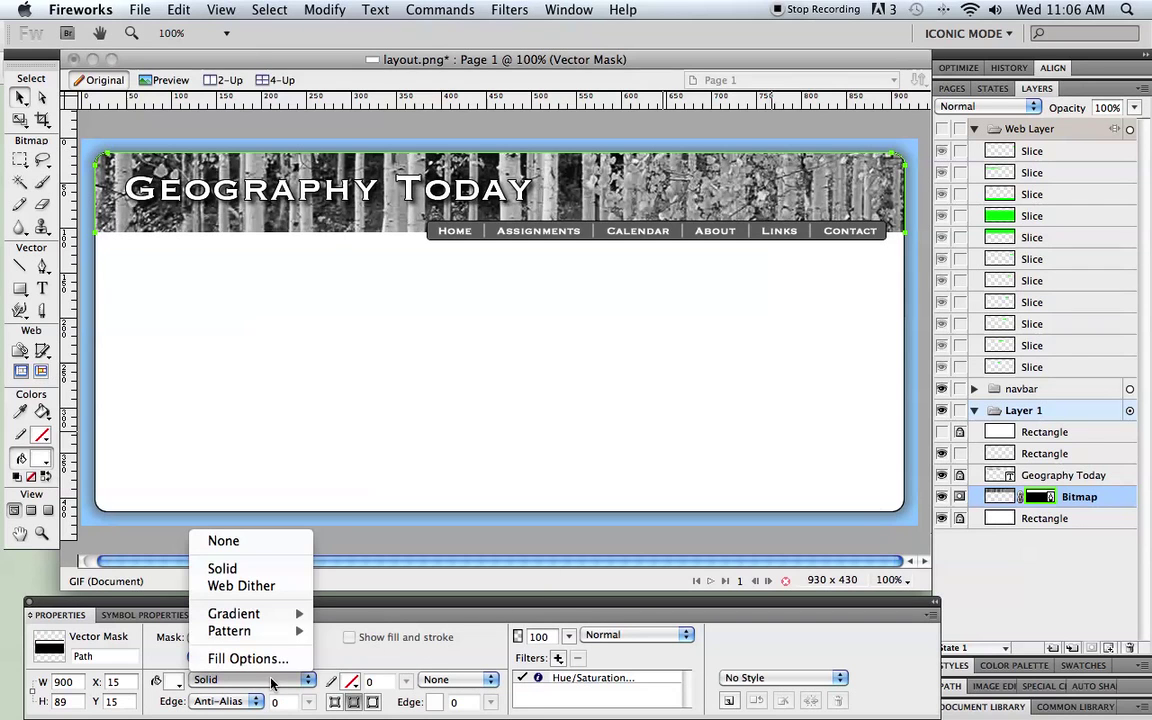
mouse_move(240, 613)
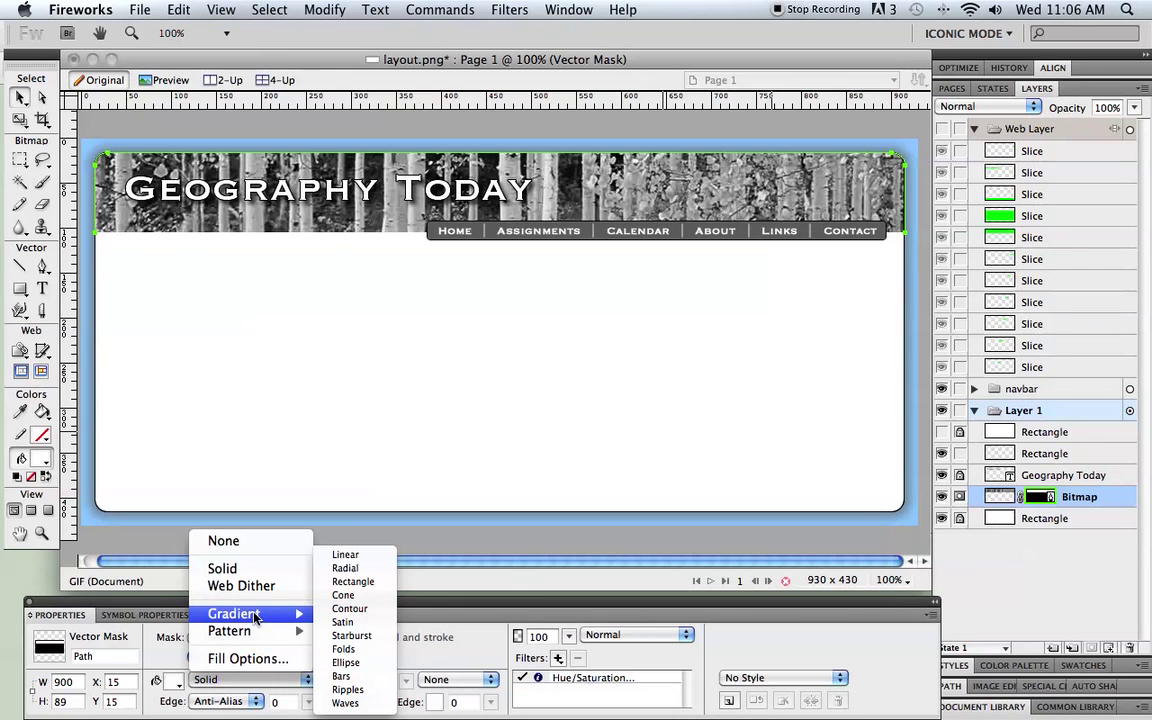
click(343, 556)
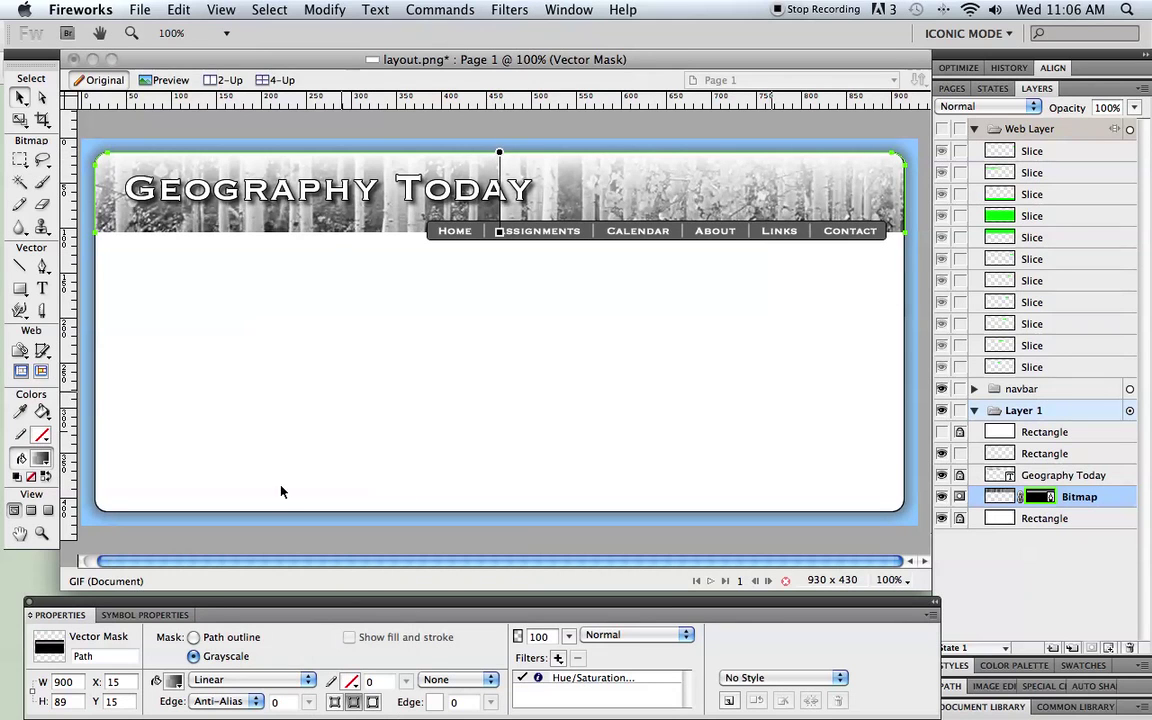
- Reverse the mask gradient so black sits on top, extend its dark part, then deselect
click(173, 681)
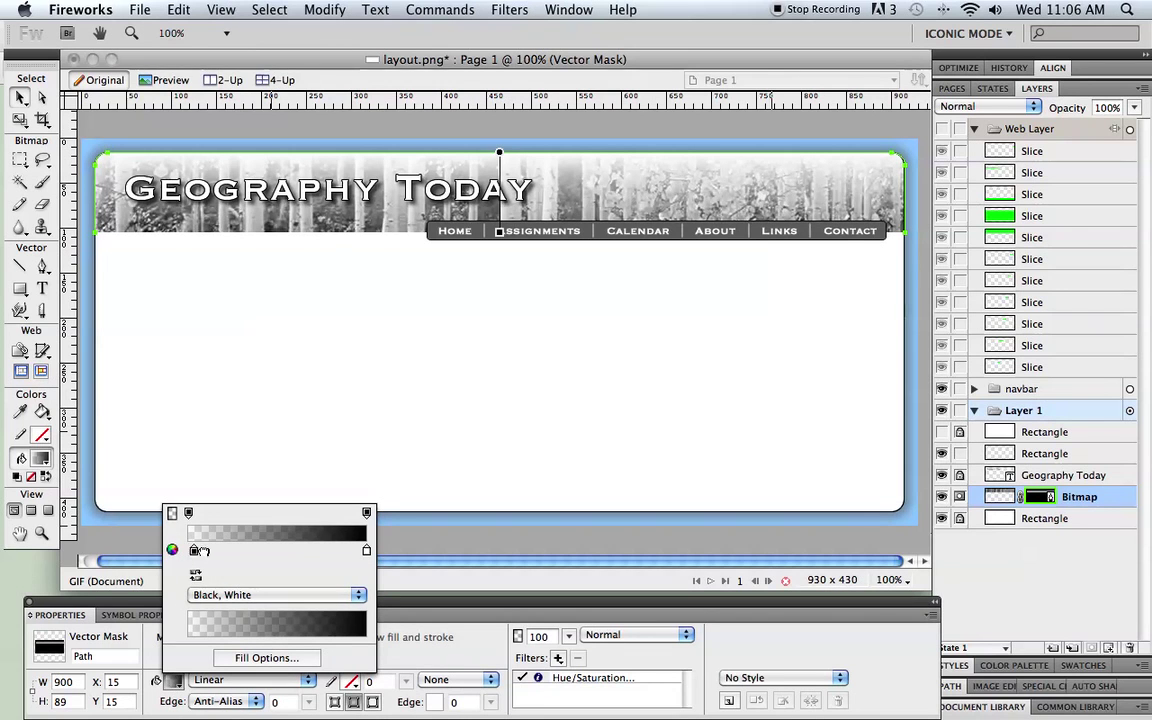
drag(367, 551, 191, 550)
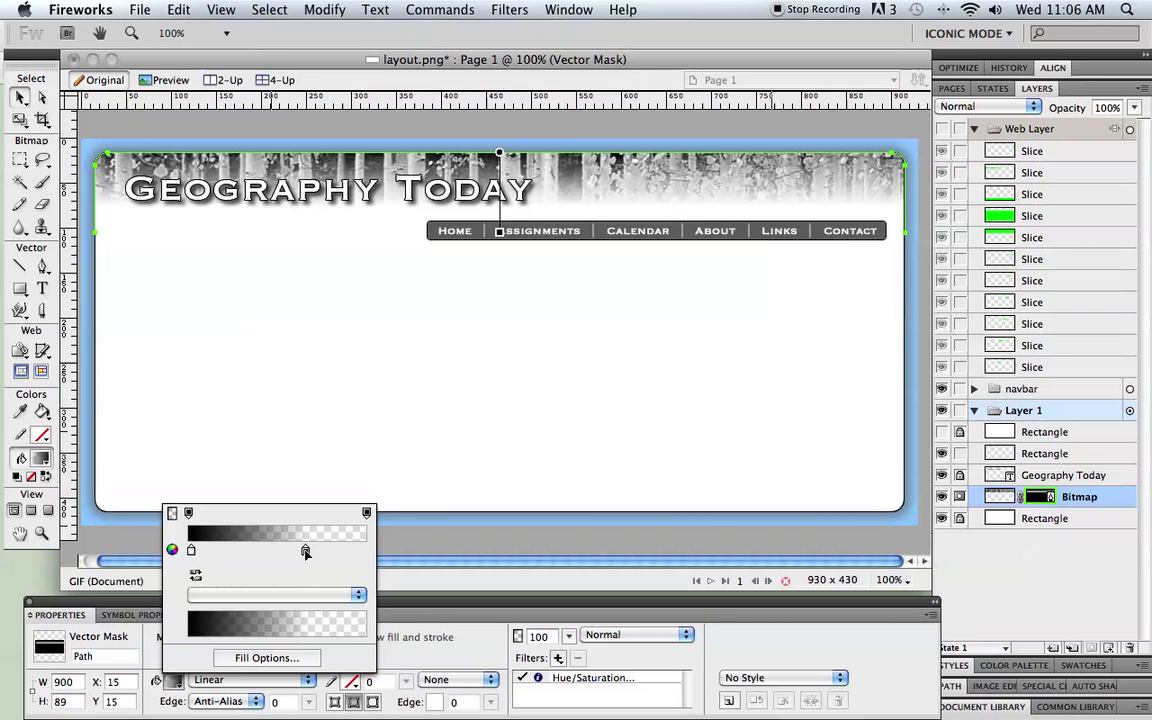
drag(305, 550, 365, 551)
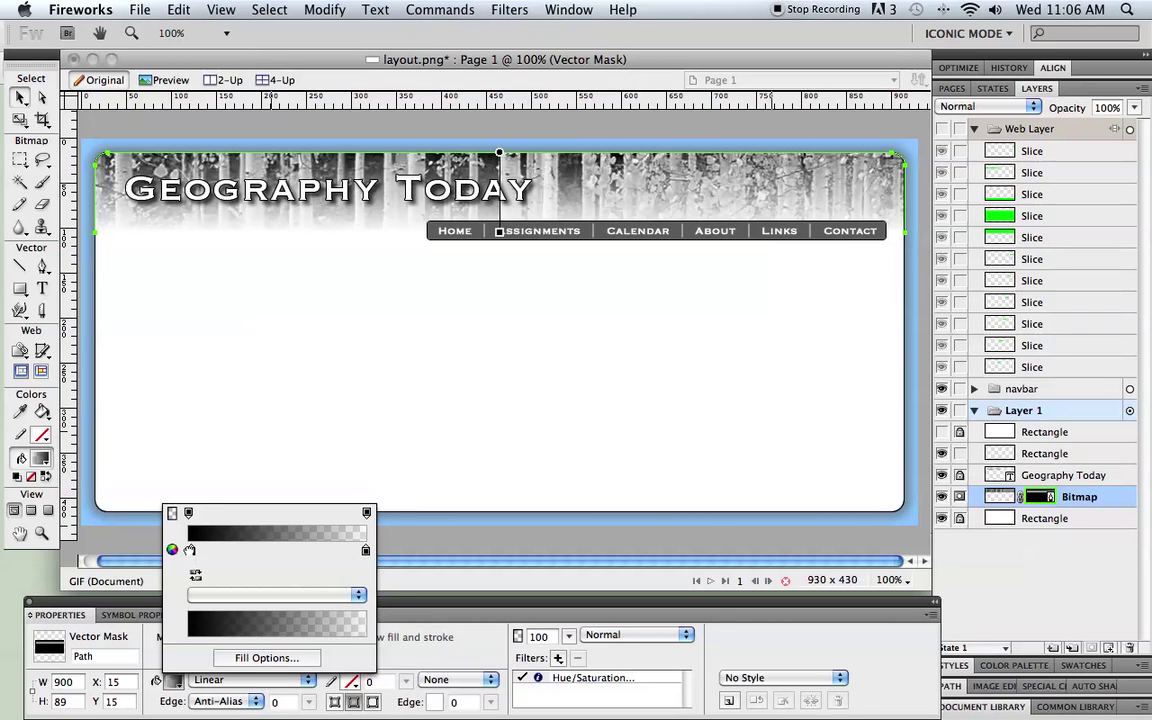
click(188, 550)
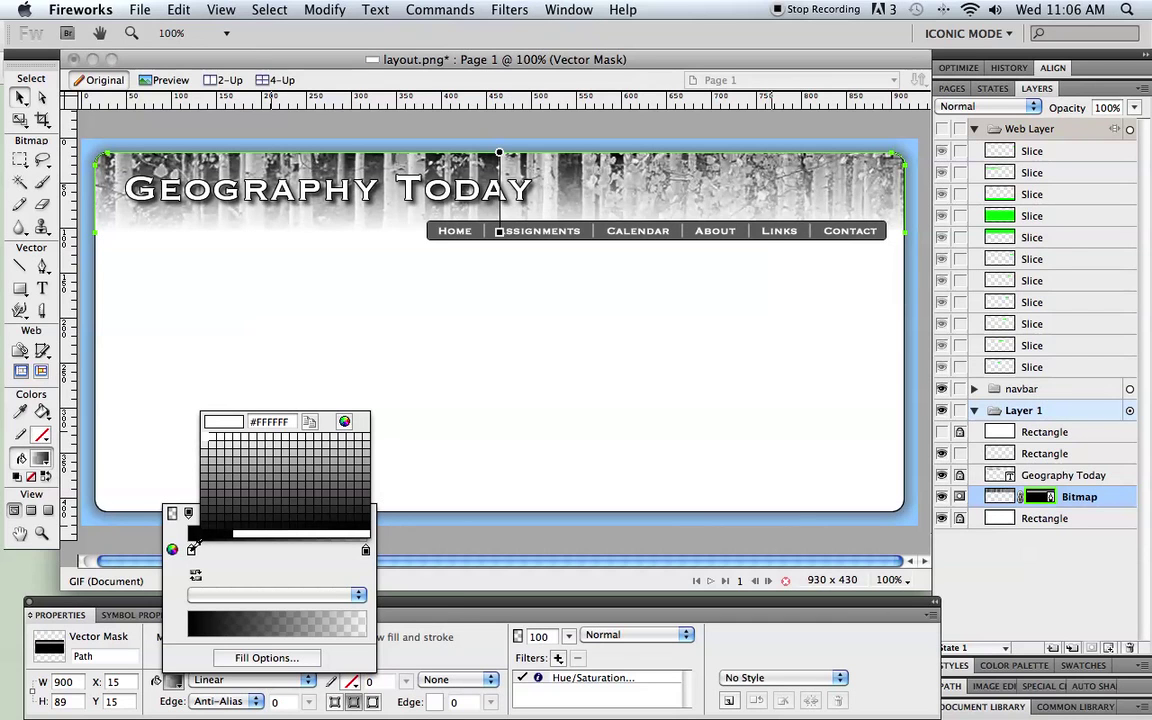
click(204, 443)
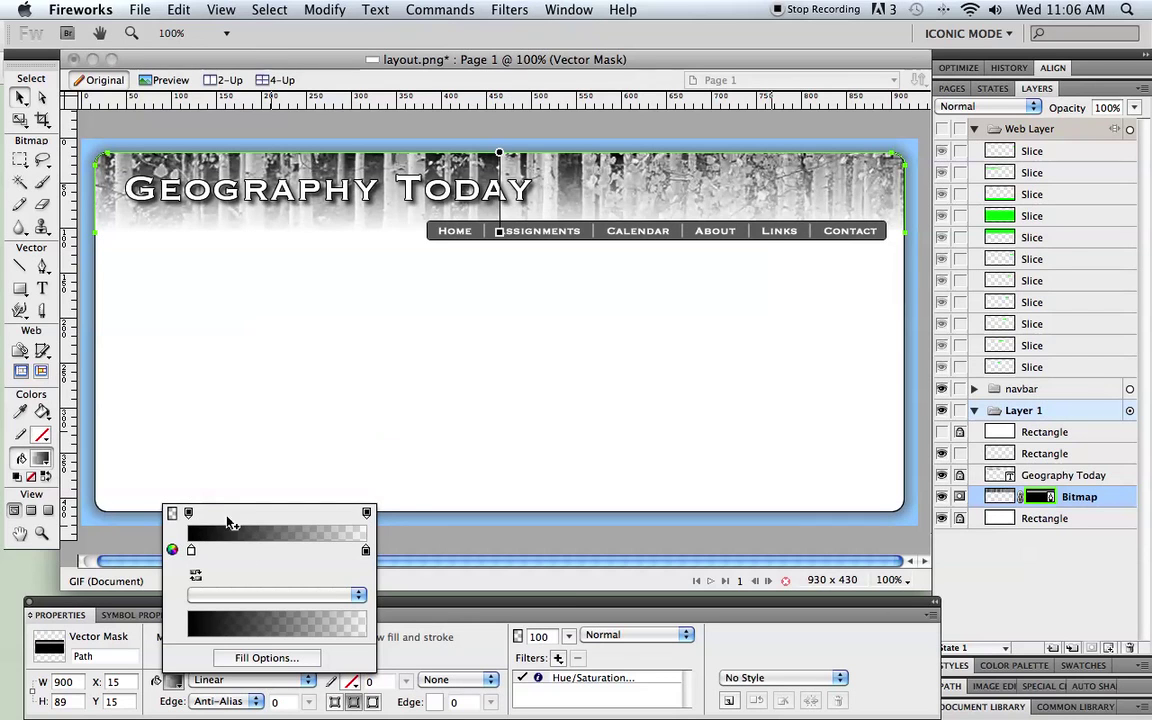
click(485, 416)
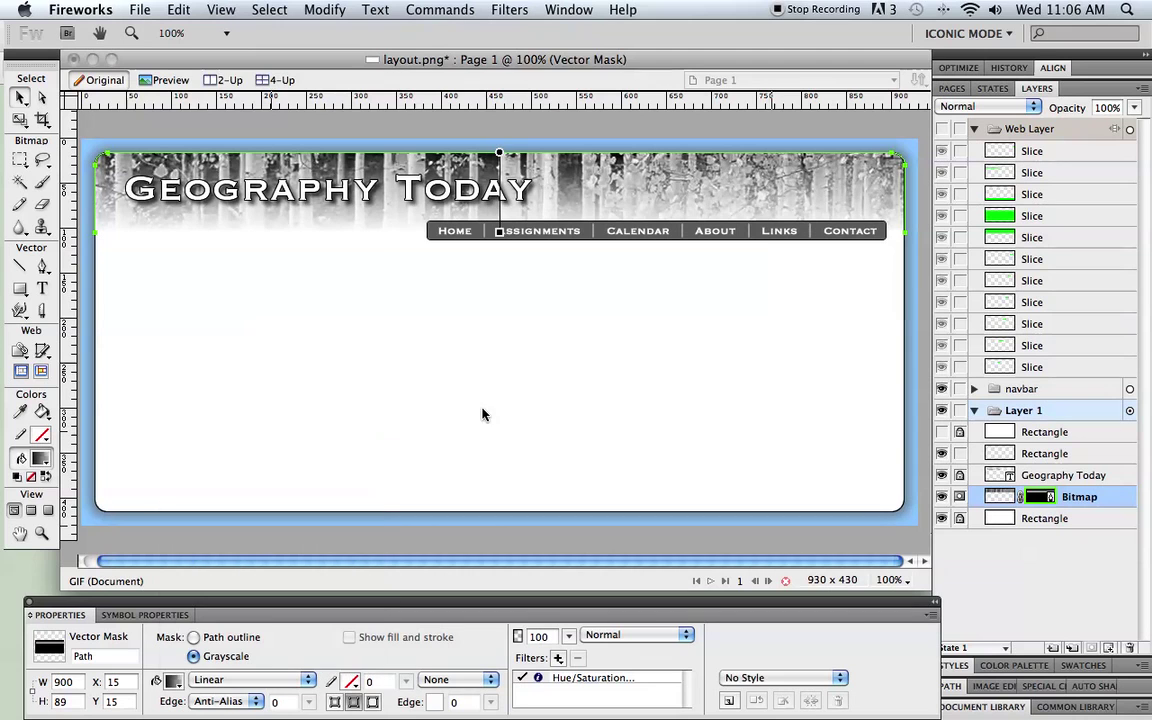
click(502, 234)
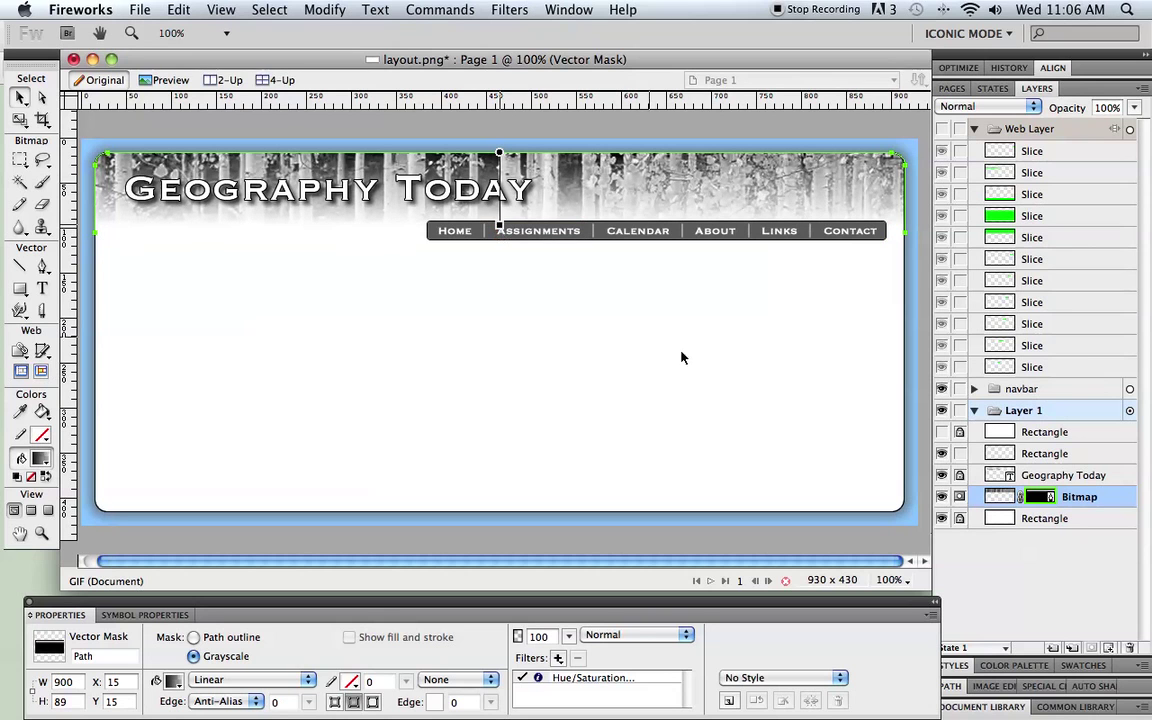
click(918, 374)
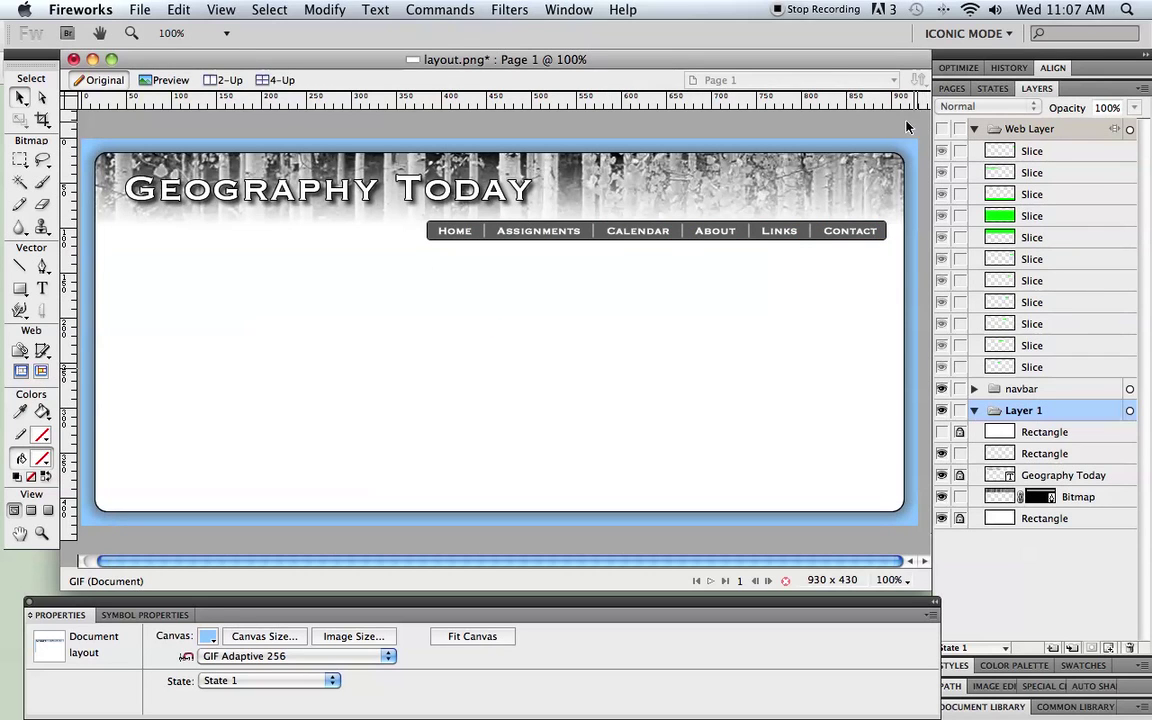
- Duplicate State 1 in the States panel and make the new State 2 current
click(990, 89)
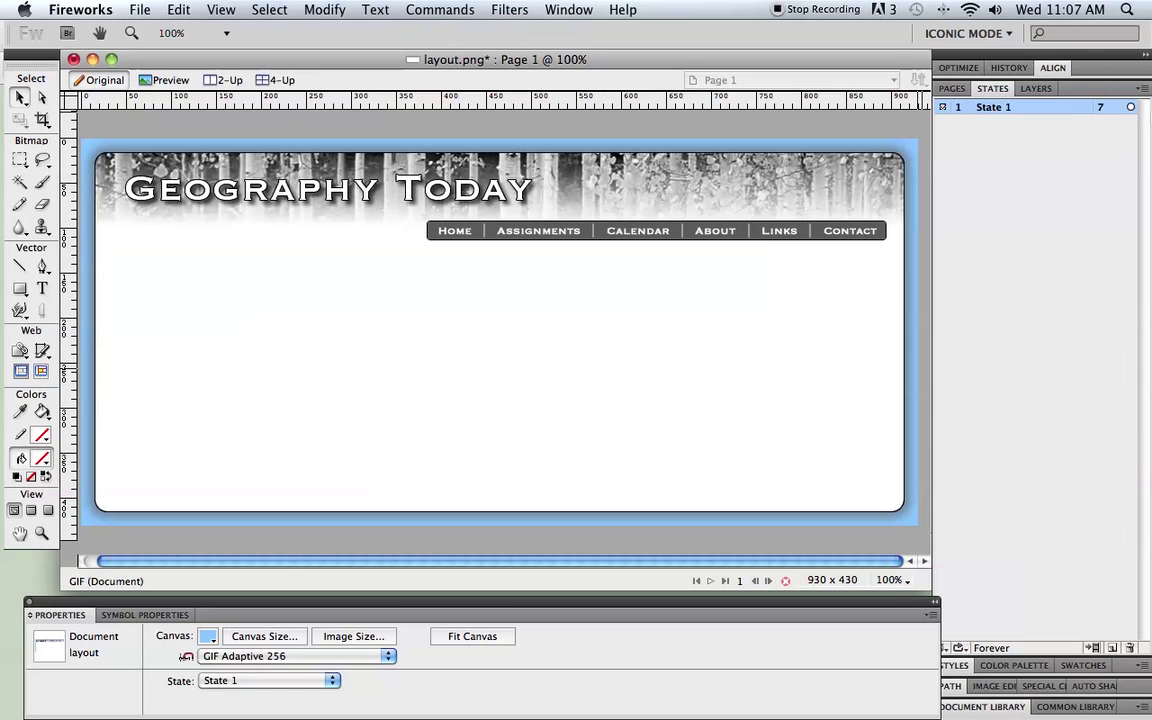
click(1144, 90)
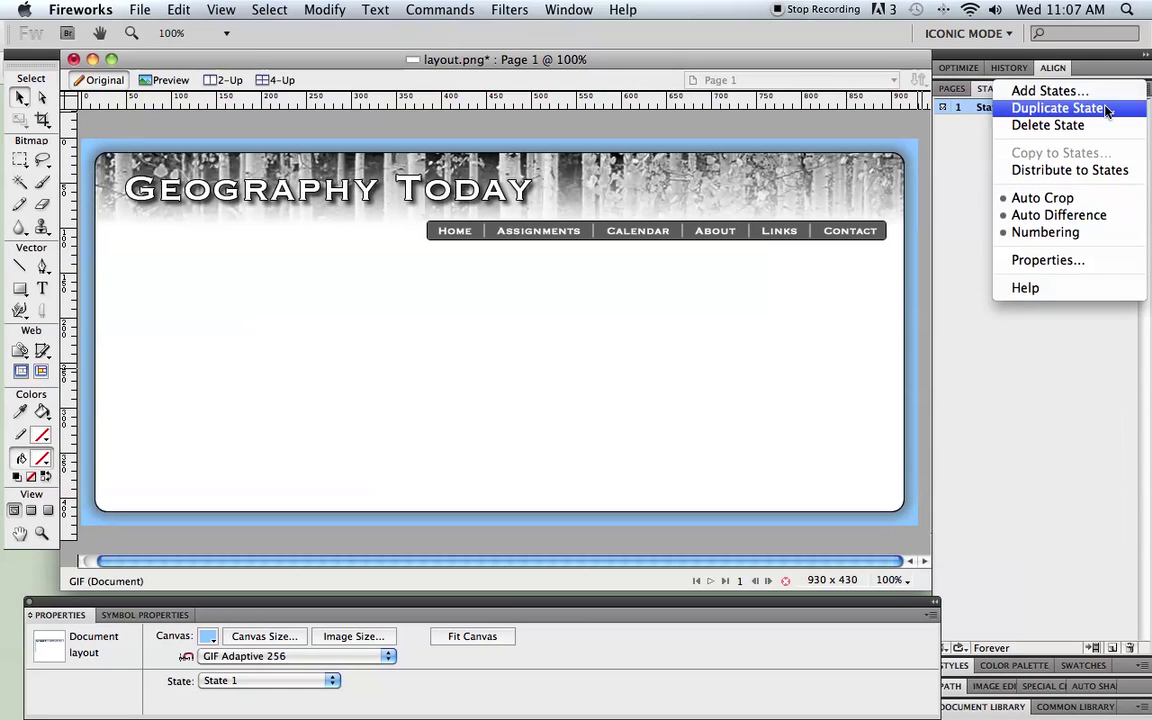
click(1100, 107)
click(660, 443)
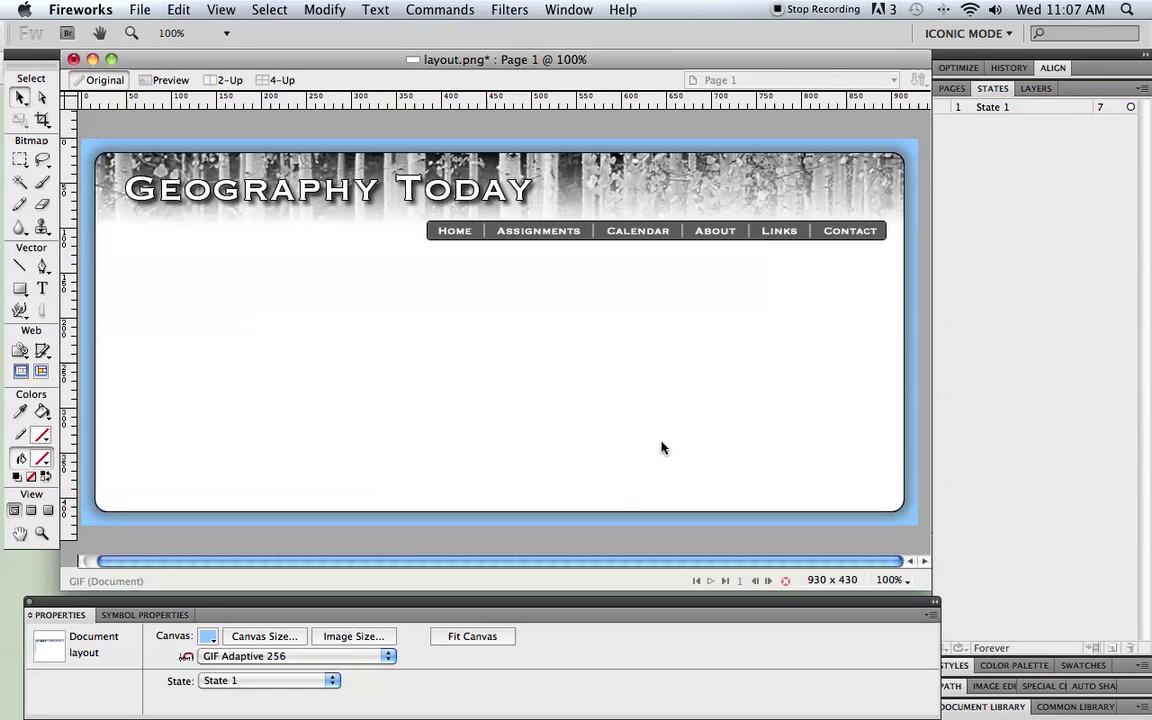
click(989, 108)
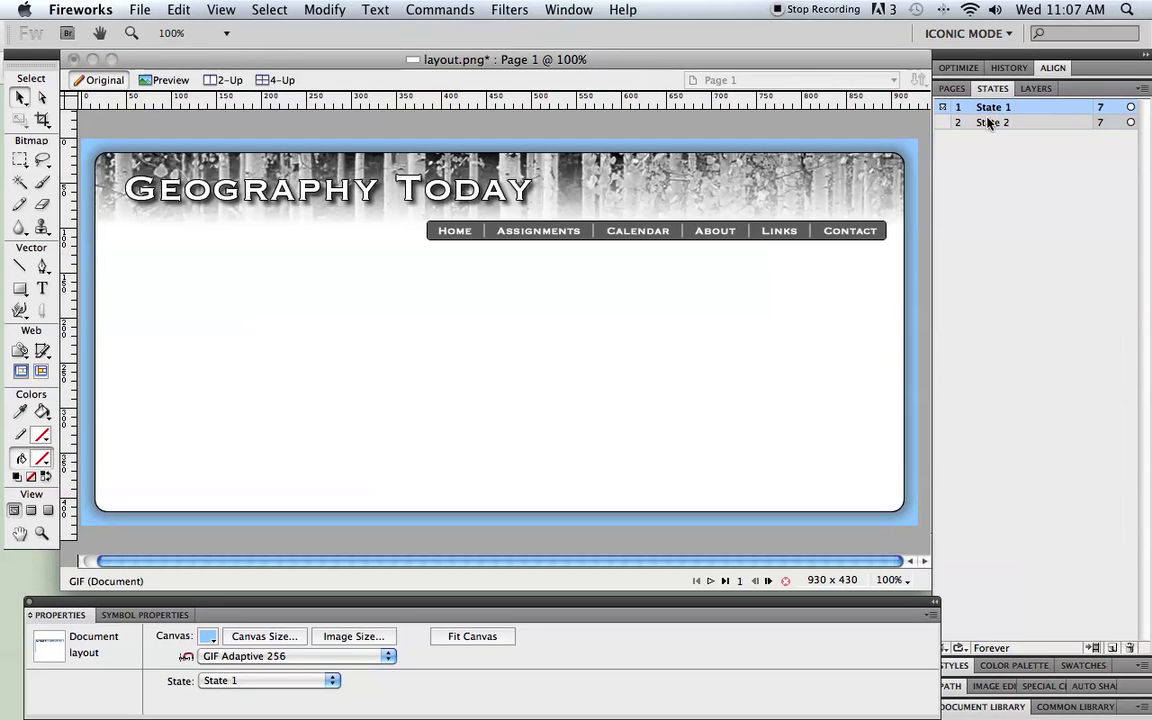
click(988, 122)
shift+click(989, 109)
click(989, 108)
click(989, 123)
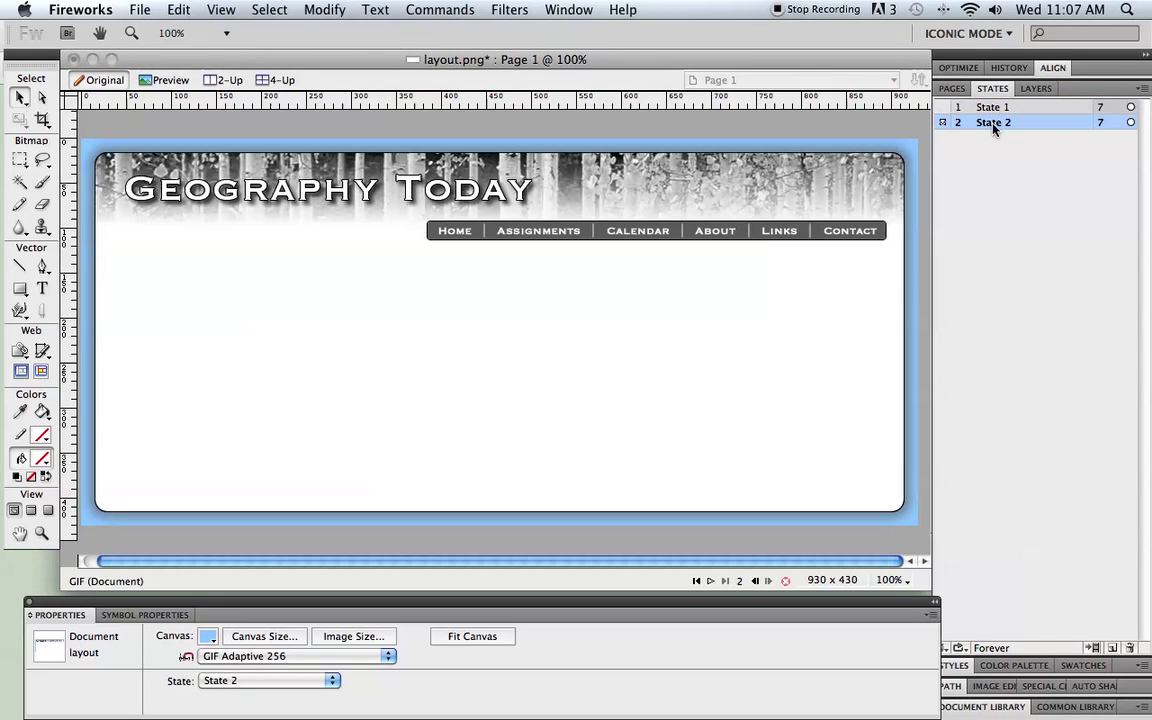
- Try blue #0066FF, then cyan #00CCFF, on the six nav labels in State 2
click(455, 231)
shift+click(535, 231)
shift+click(615, 235)
shift+click(712, 233)
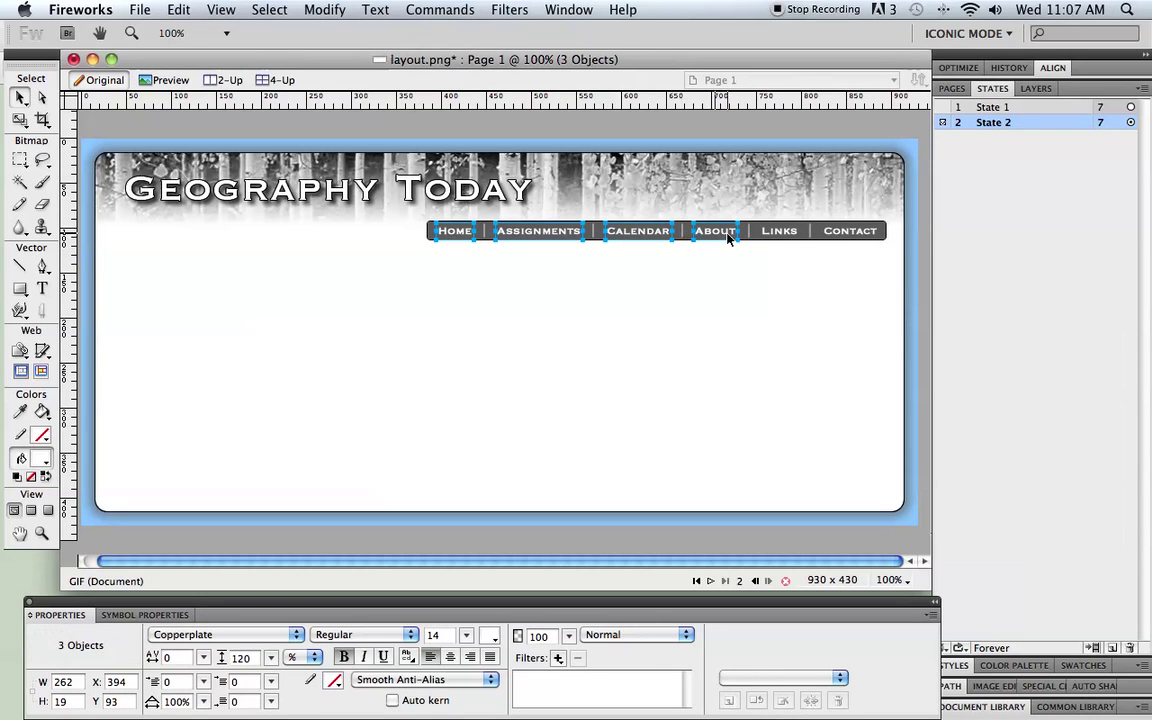
shift+click(776, 233)
shift+click(848, 236)
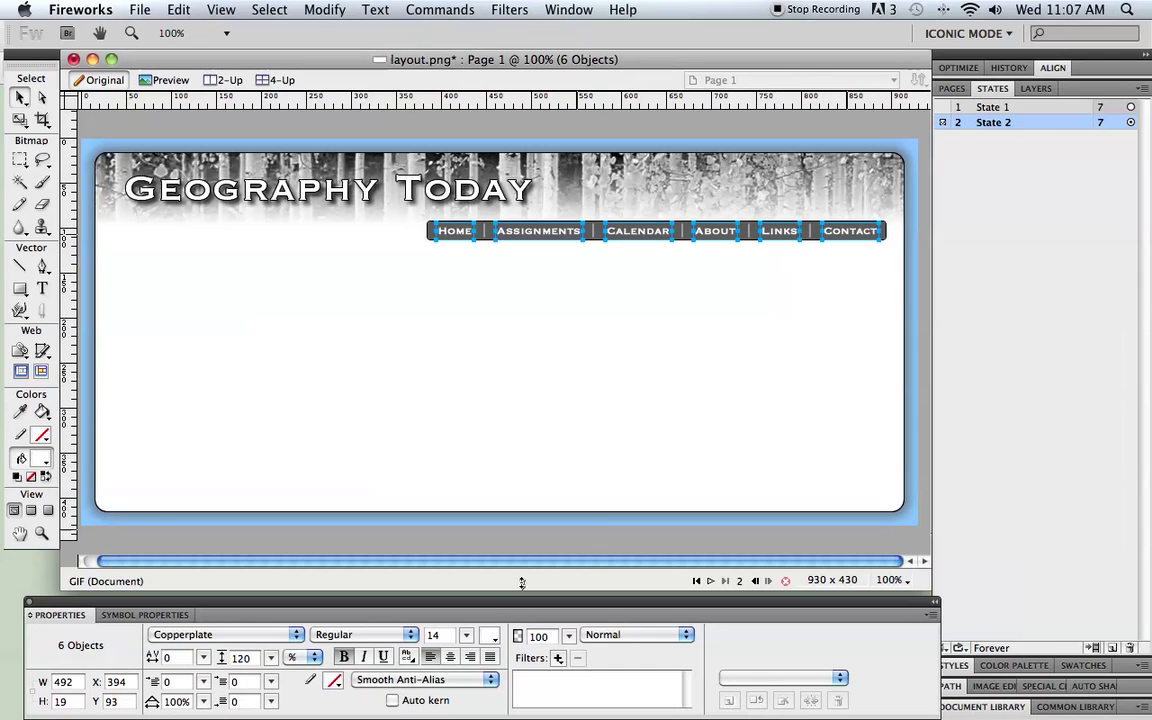
click(493, 636)
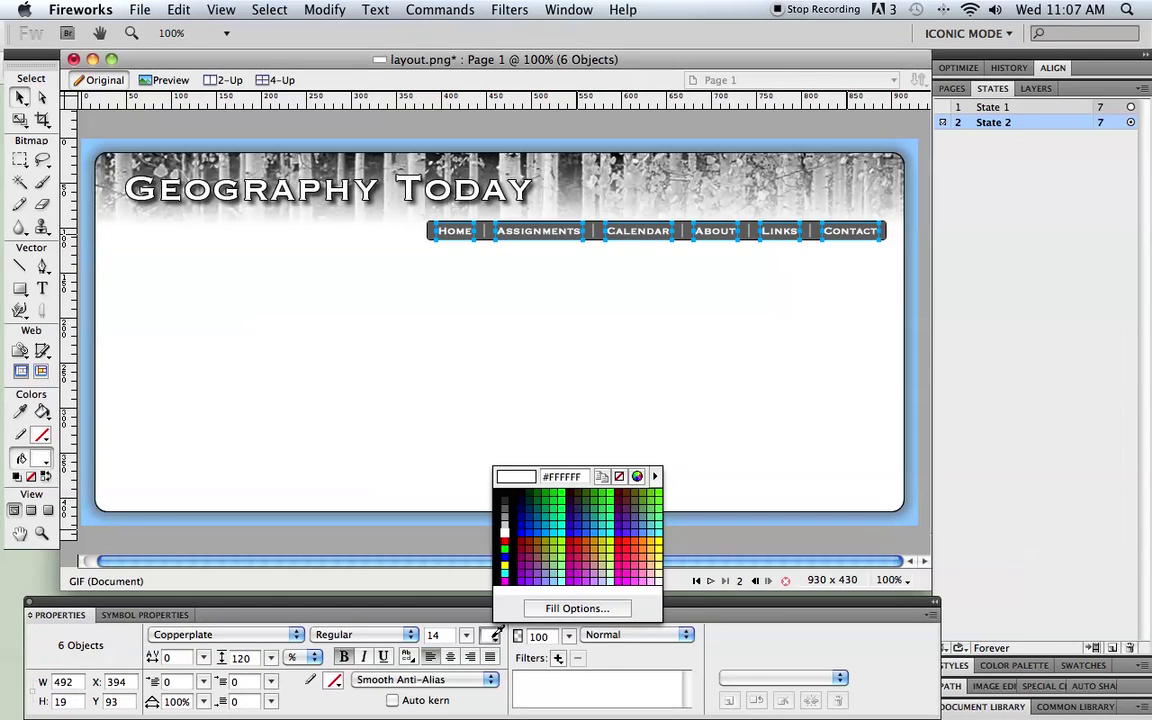
click(537, 530)
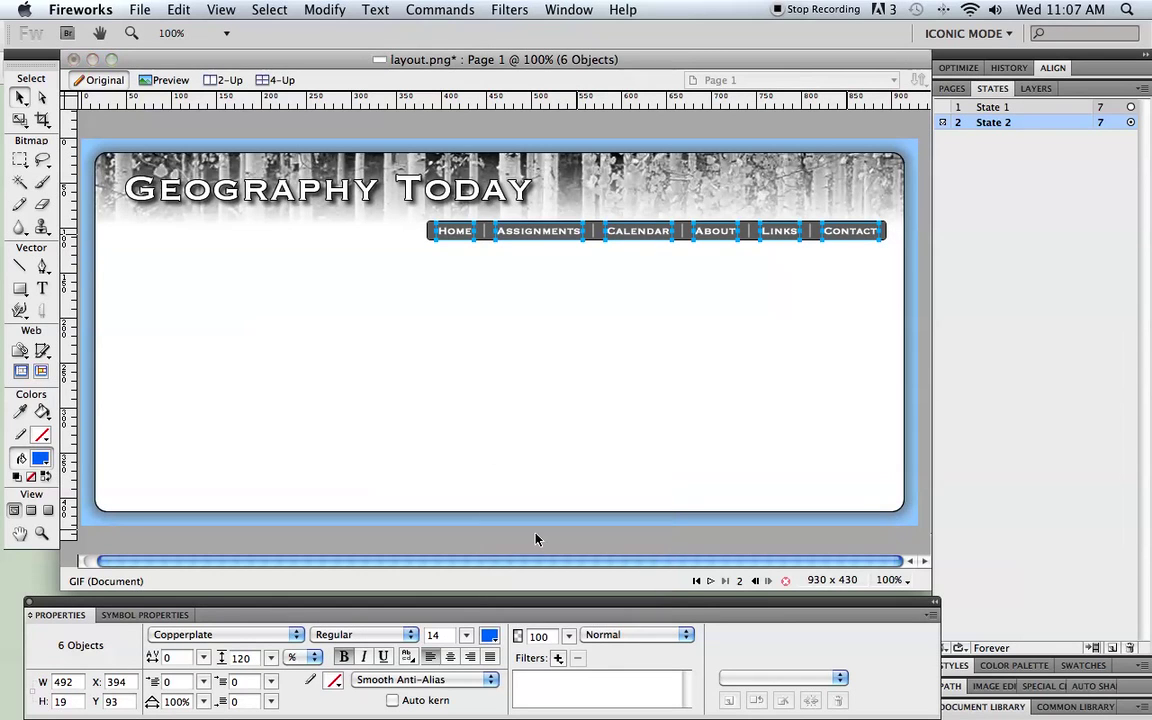
click(489, 636)
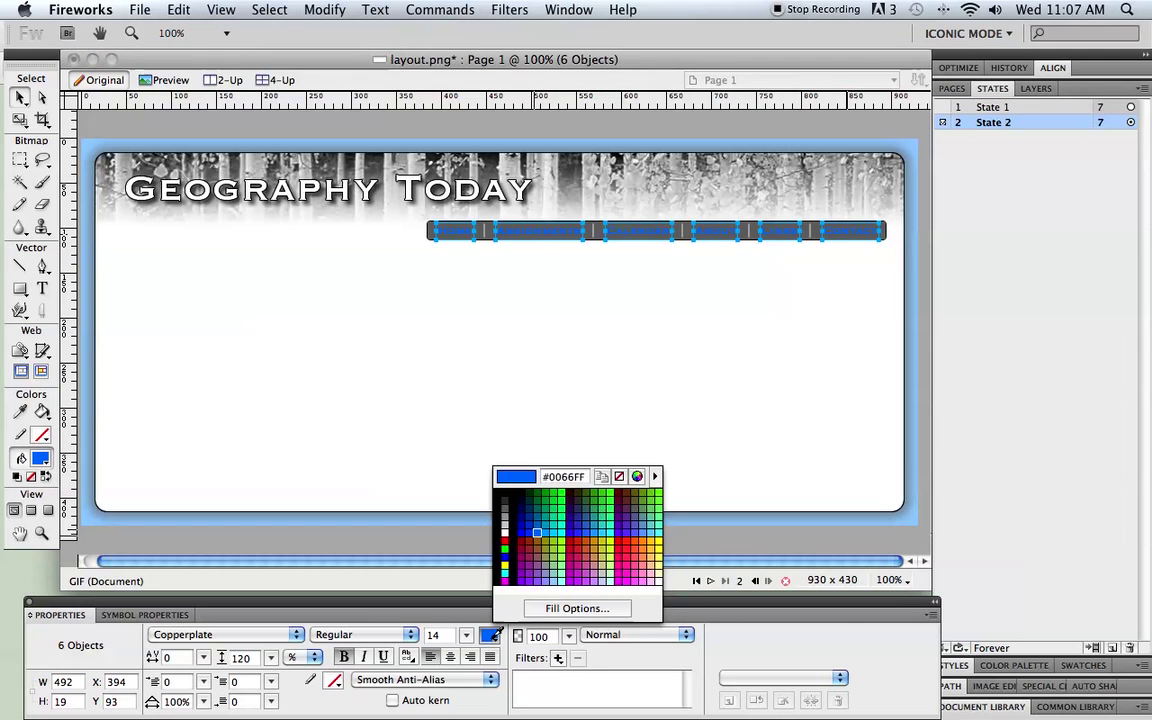
click(551, 536)
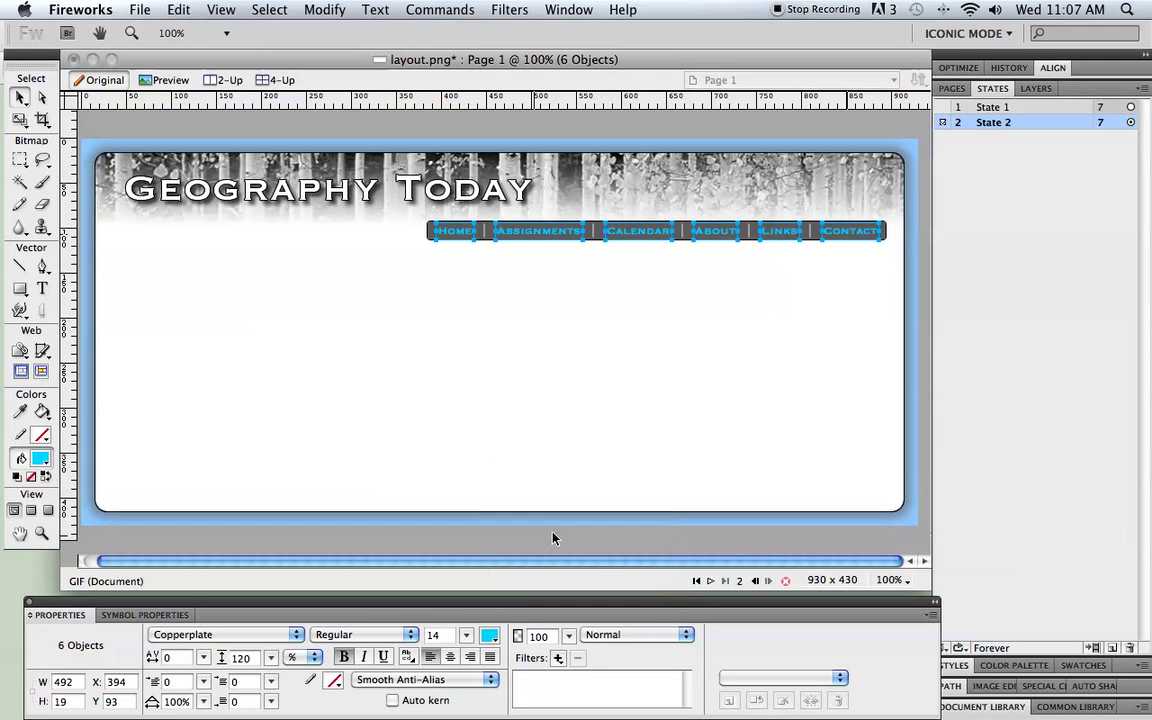
click(553, 537)
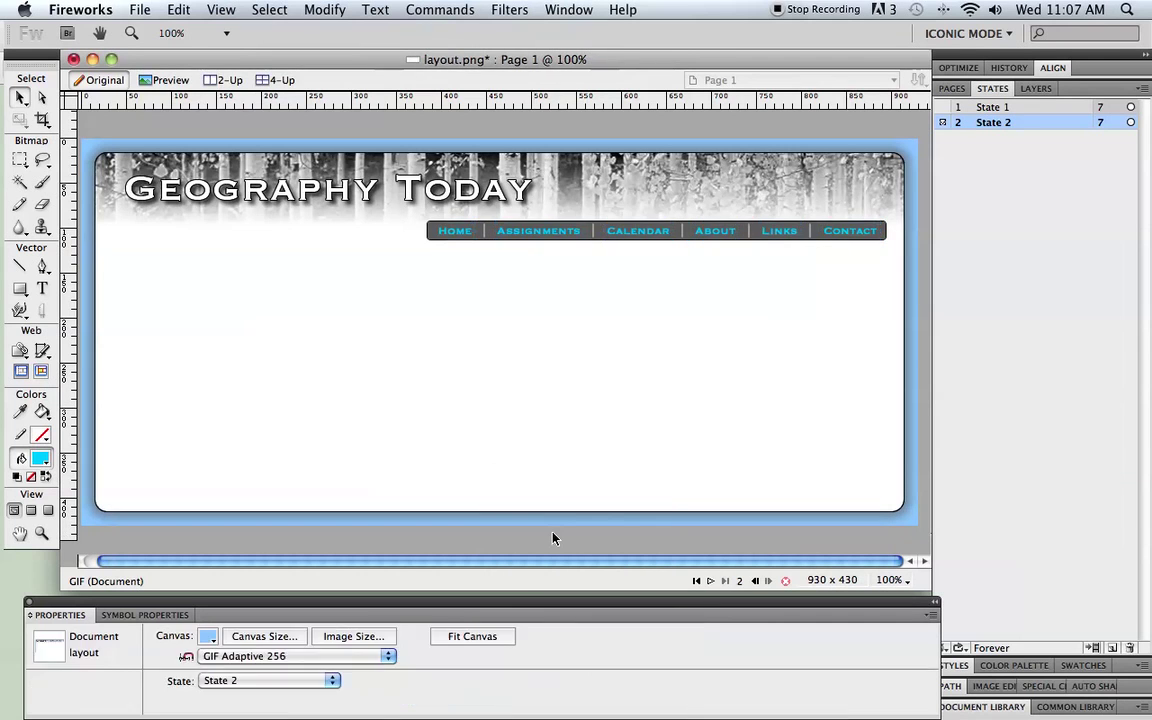
- Recolour the six nav labels Home through Contact to light blue #99CCFF
click(463, 231)
shift+click(527, 231)
shift+click(609, 231)
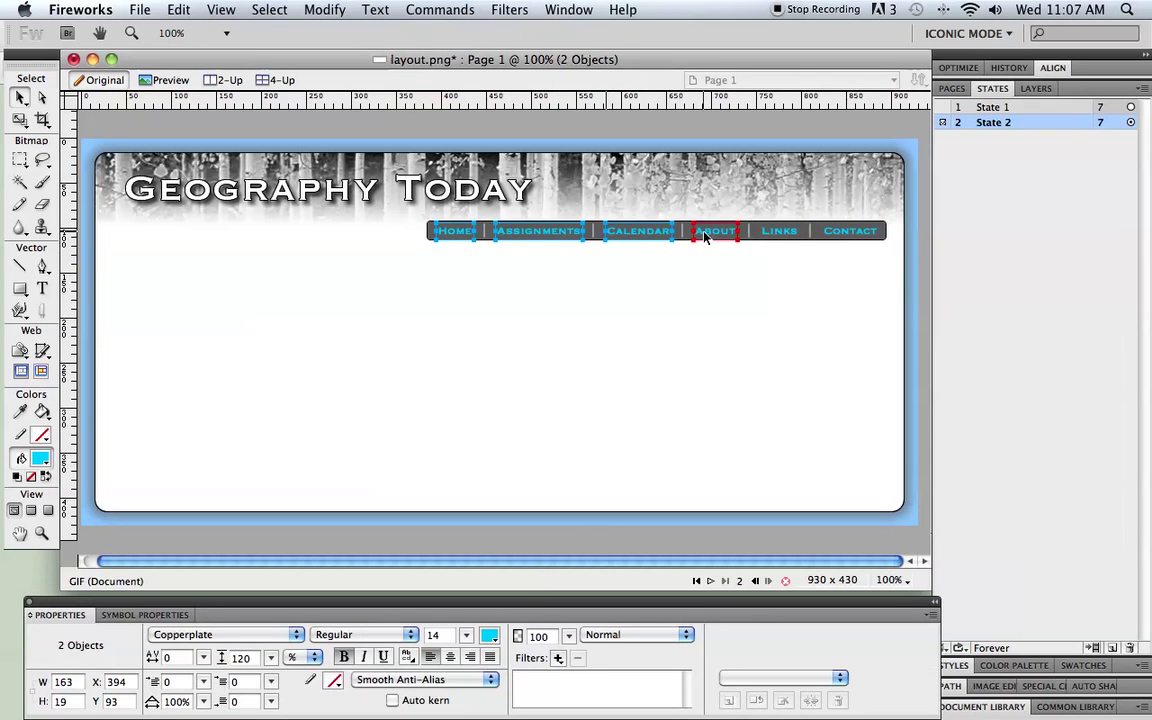
shift+click(705, 233)
shift+click(779, 233)
shift+click(841, 235)
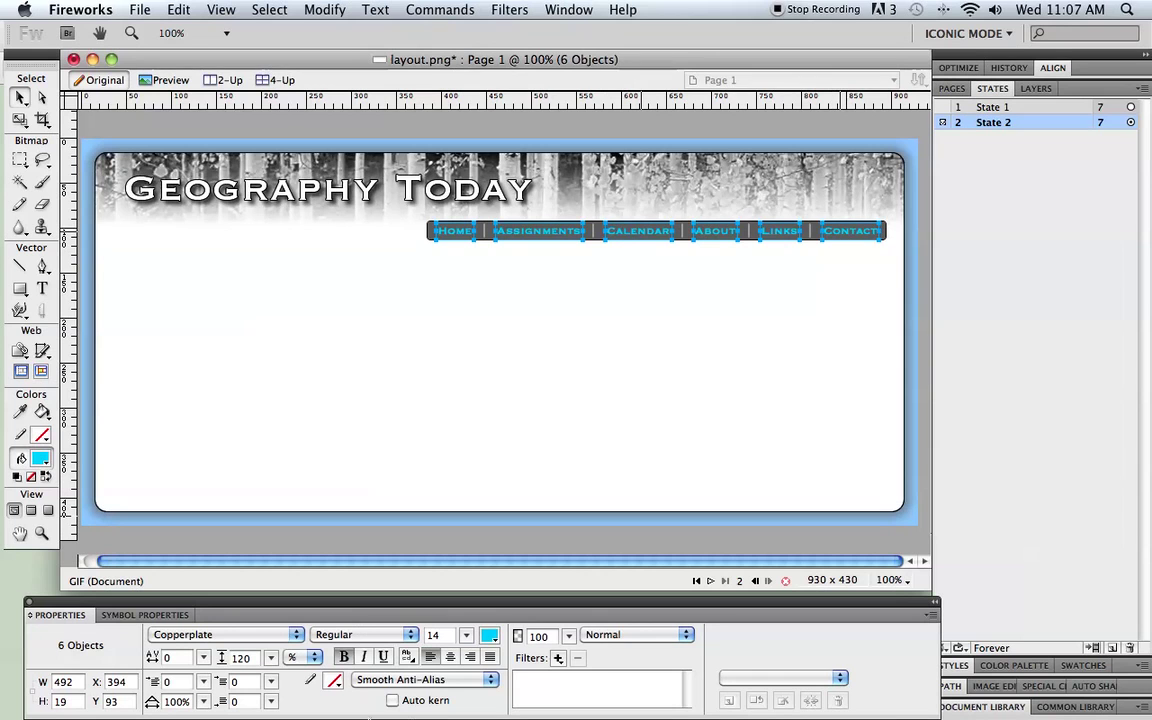
click(489, 635)
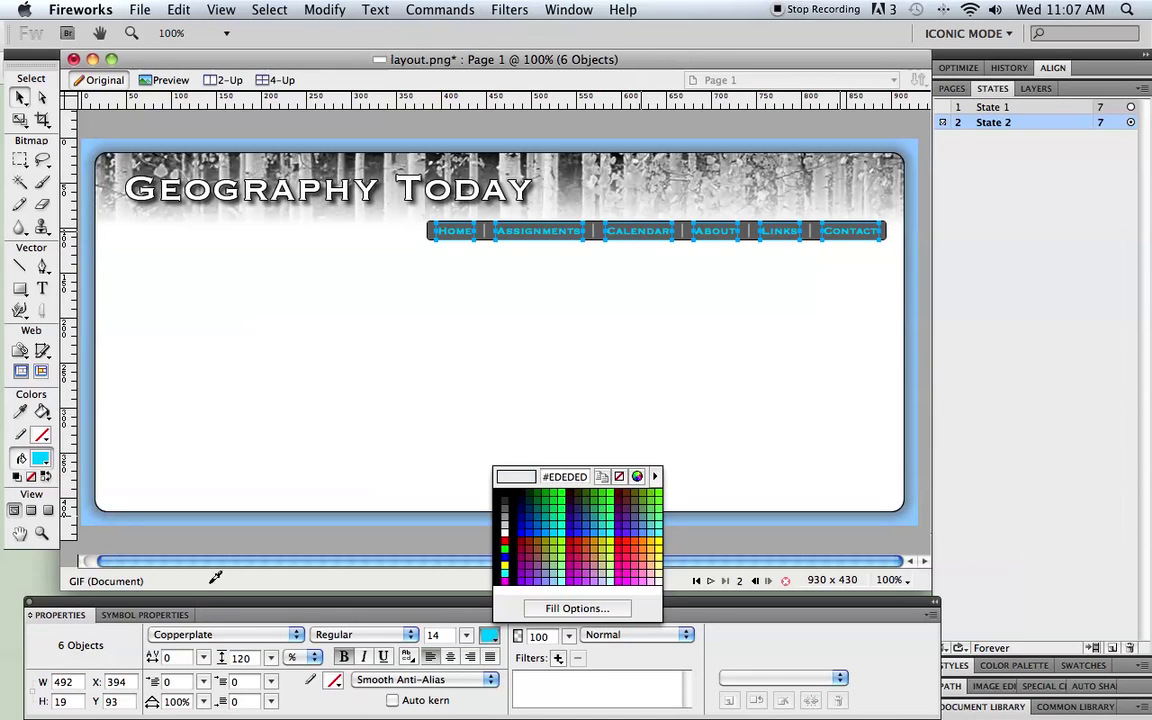
click(90, 515)
- Deselect and compare State 1's white labels with State 2's blue ones
click(245, 543)
click(1079, 306)
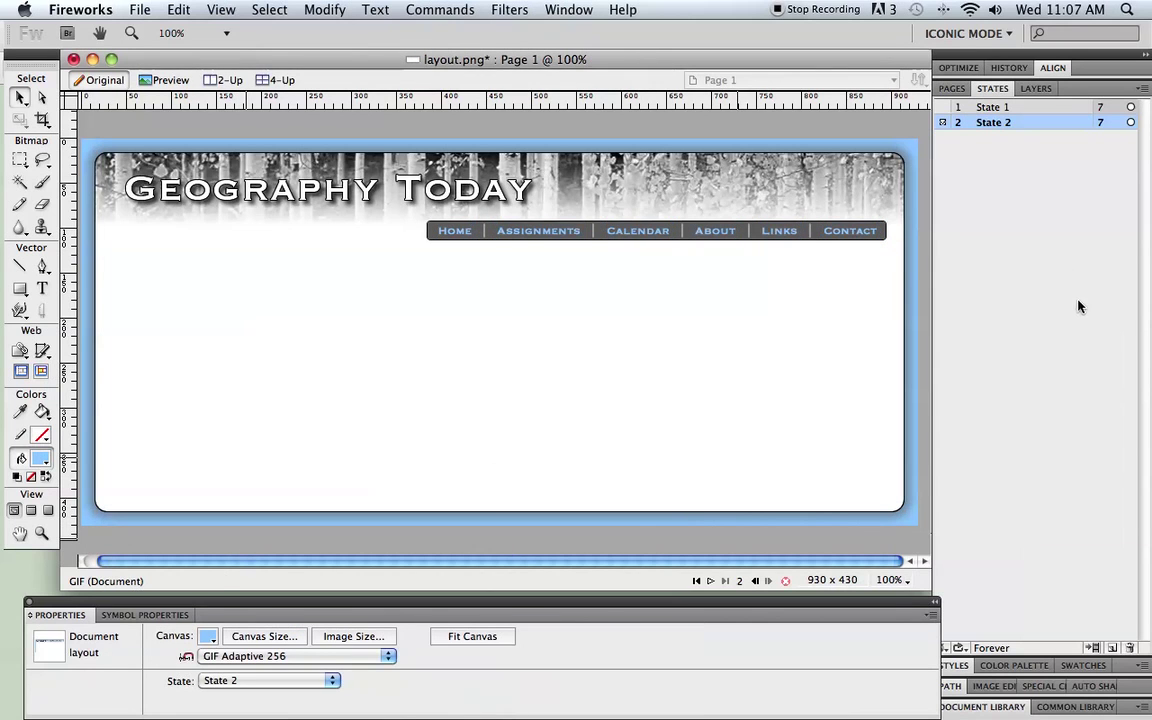
click(1002, 109)
click(1002, 123)
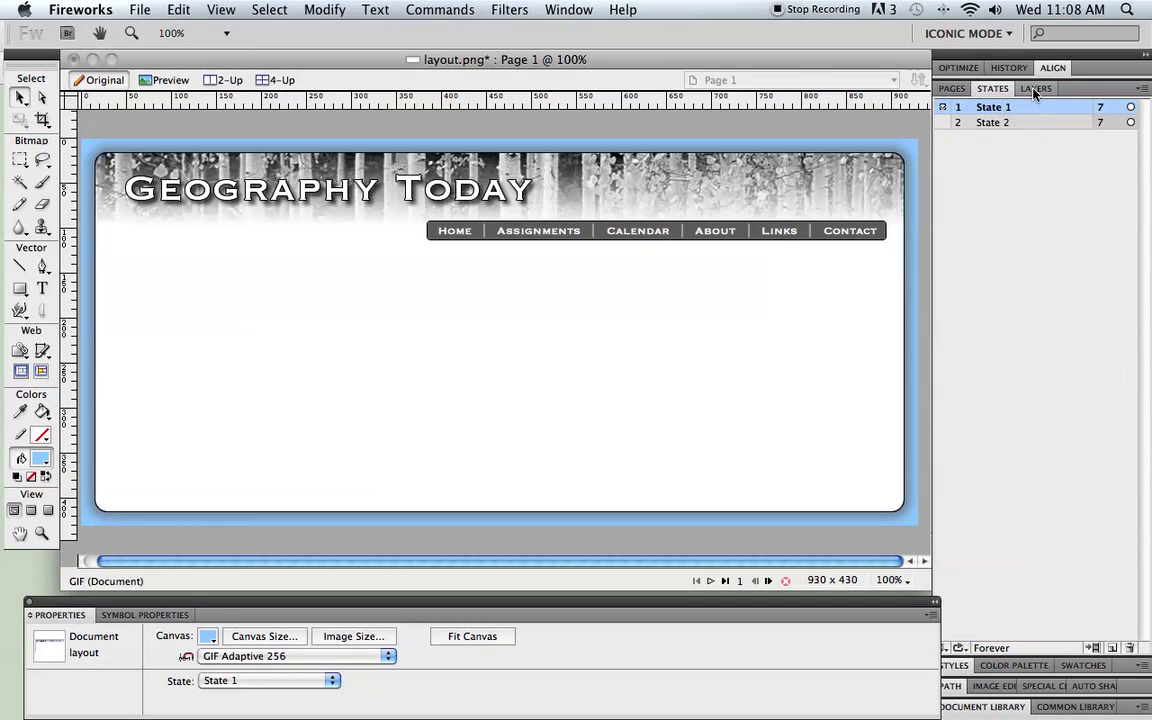
- Show the Web Layer and add simple rollovers to the Contact and Links slices
click(1036, 88)
click(941, 130)
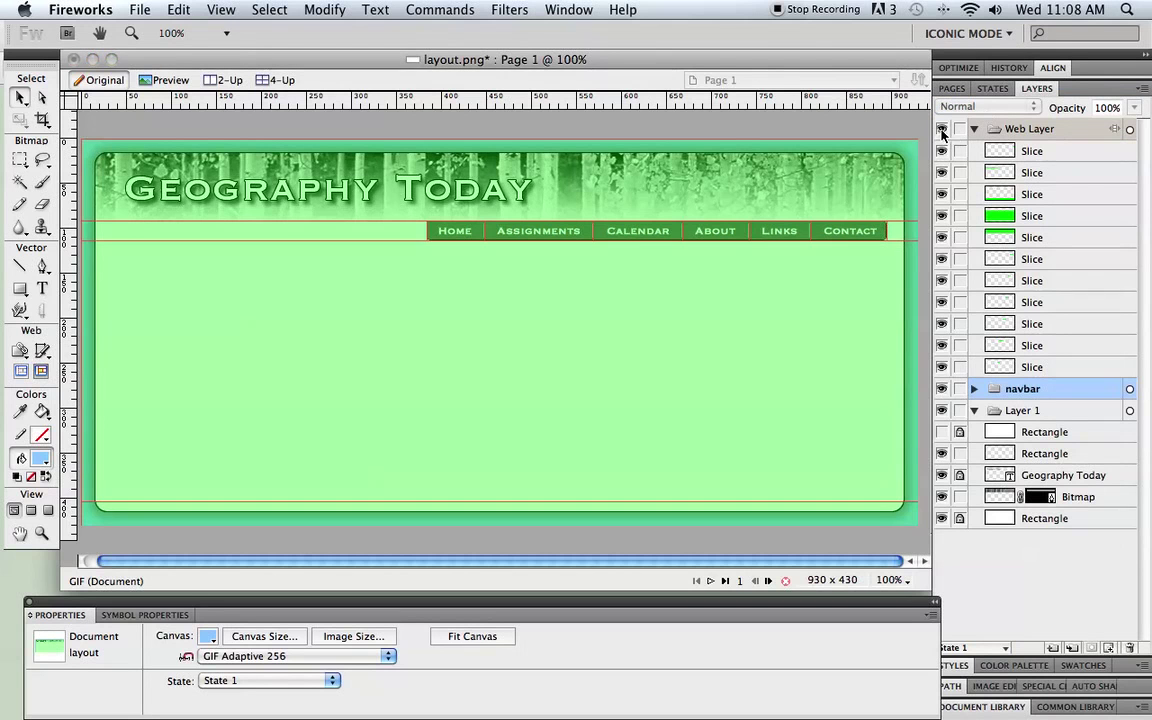
click(866, 234)
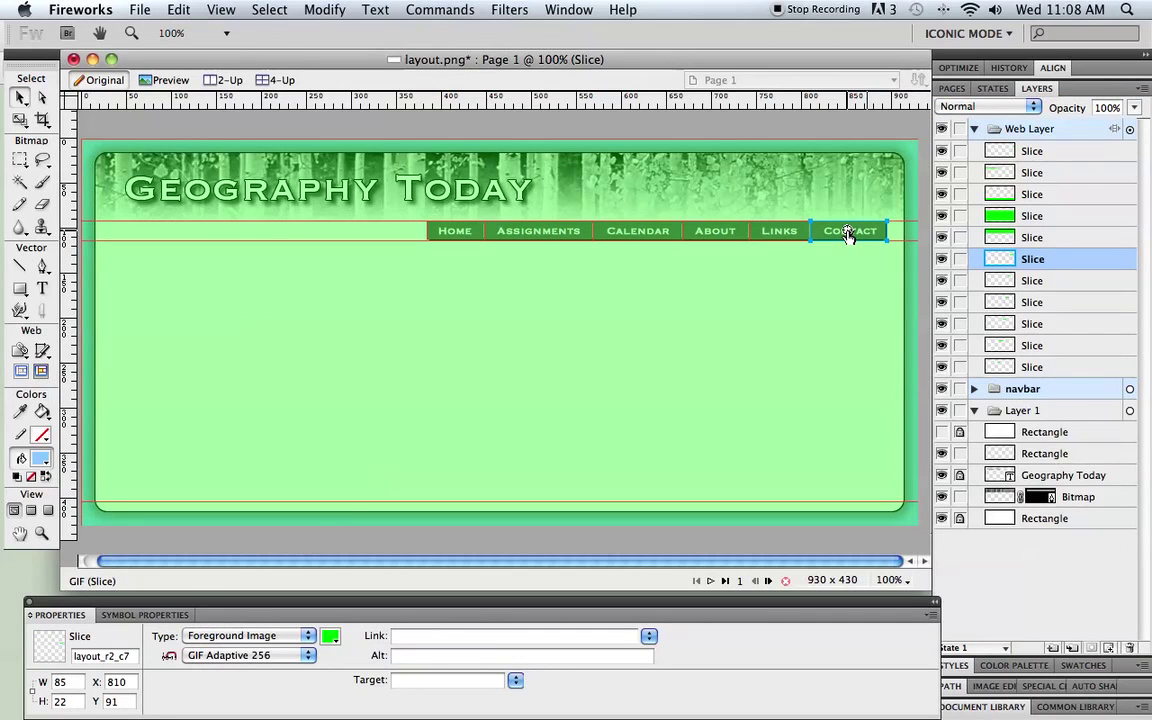
click(846, 232)
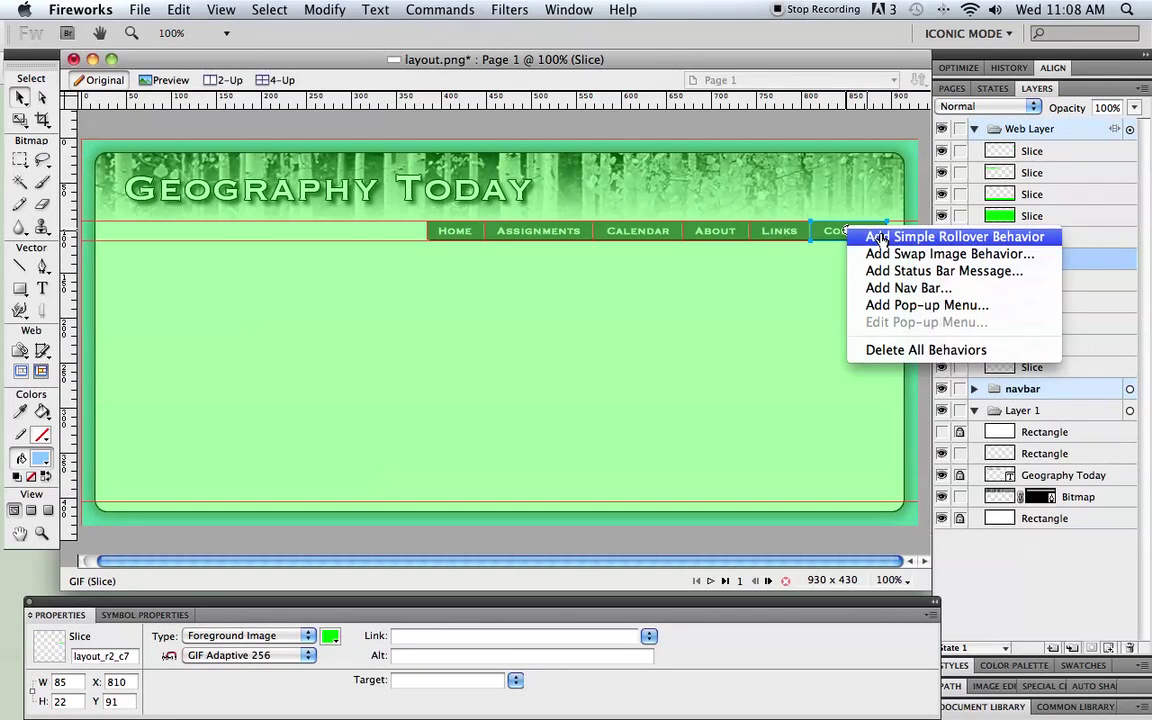
click(880, 237)
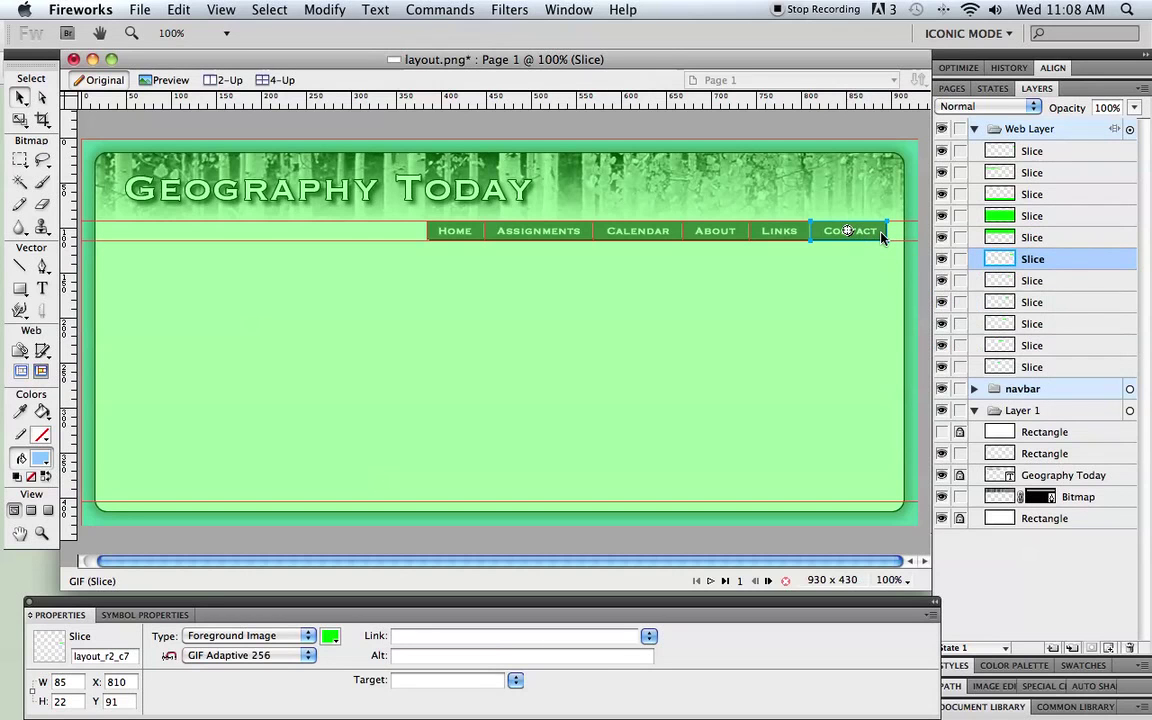
click(780, 234)
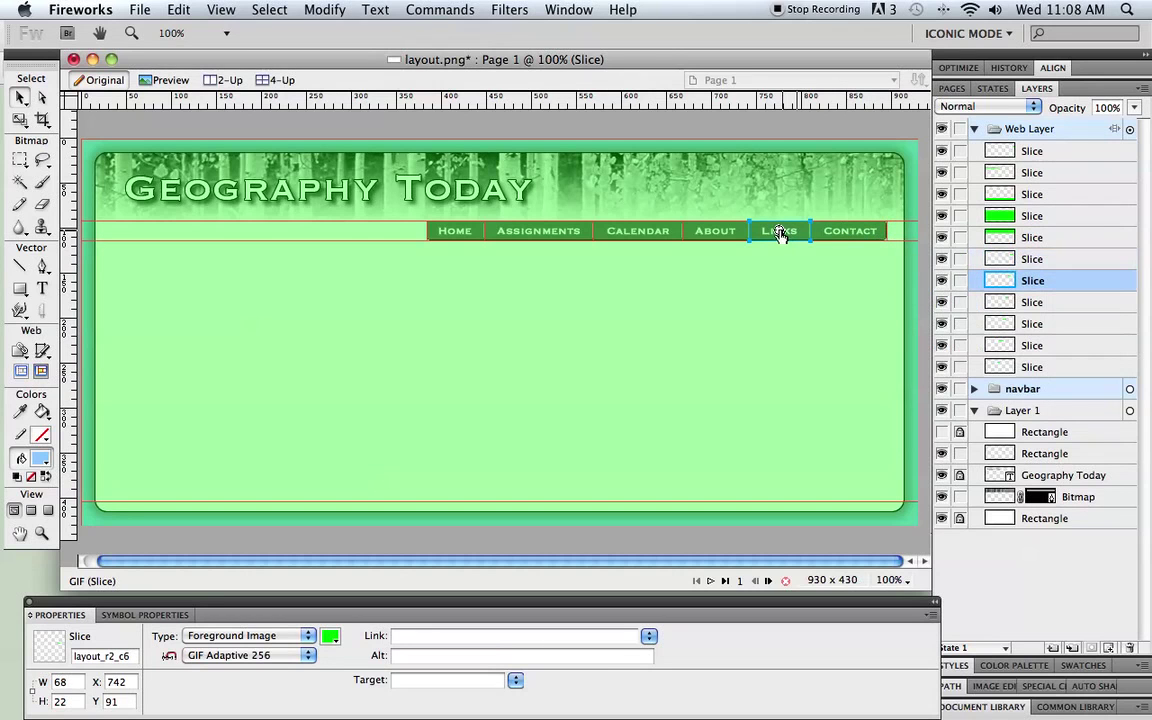
click(780, 231)
key(Escape)
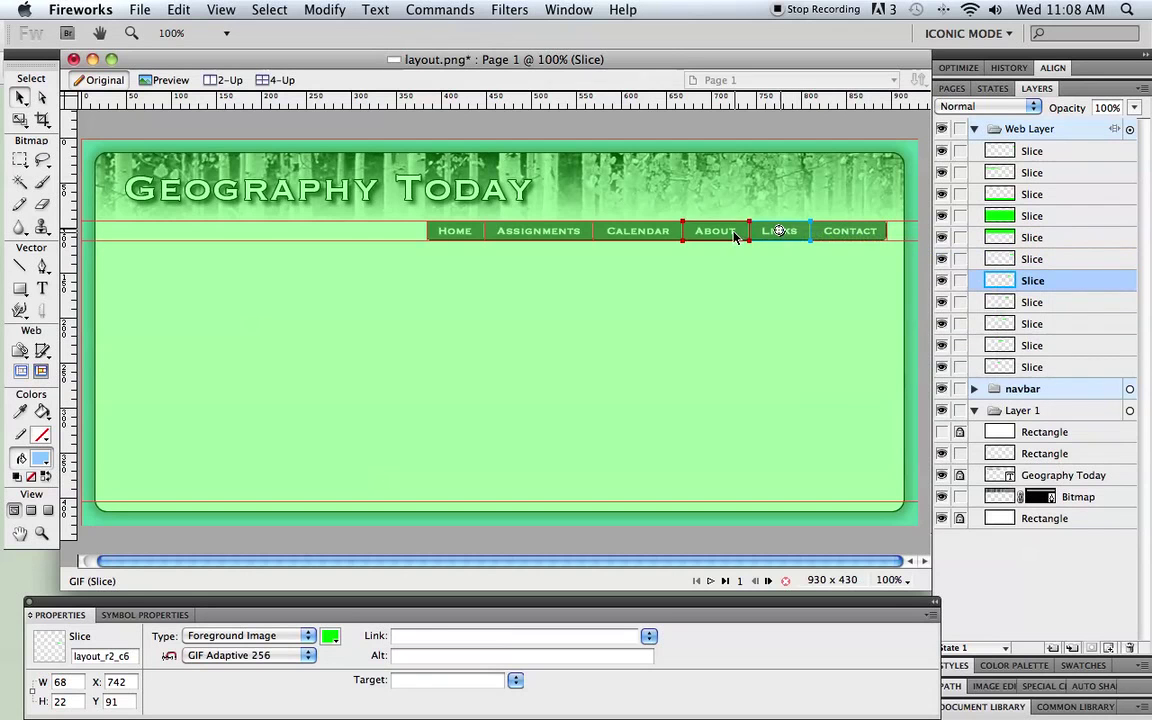
- Add simple rollovers to the About, Calendar, Assignments and Home slices
click(714, 232)
key(Escape)
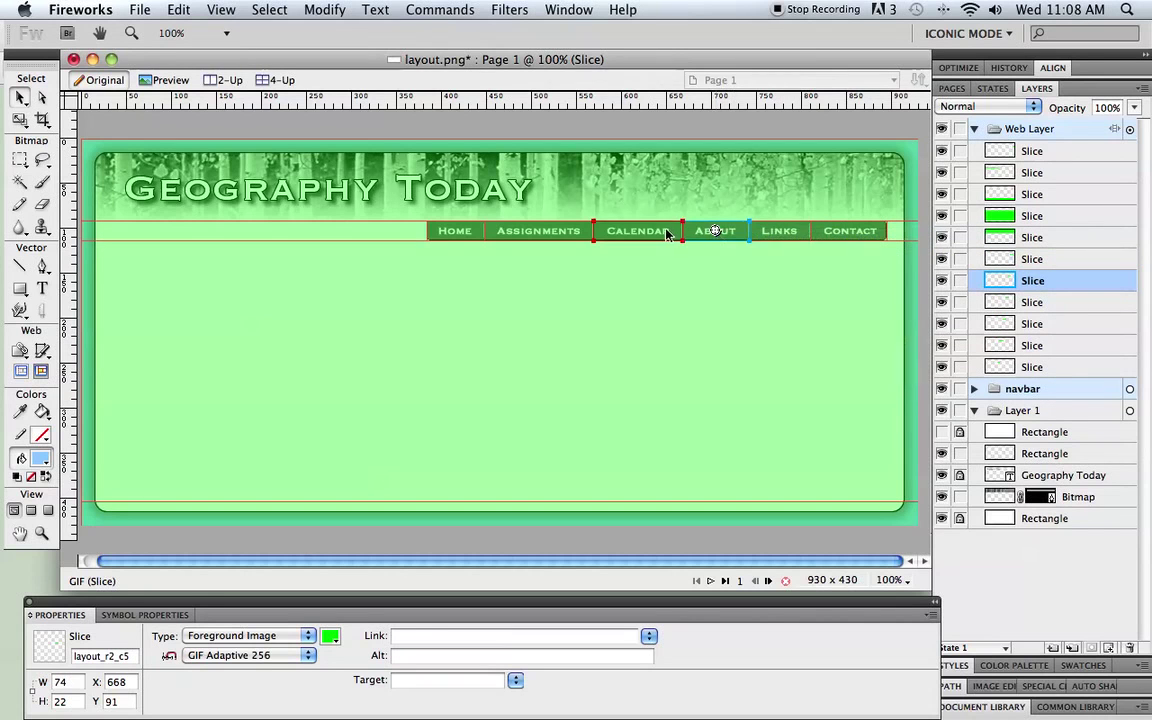
click(655, 234)
click(638, 231)
key(Escape)
click(566, 238)
click(538, 231)
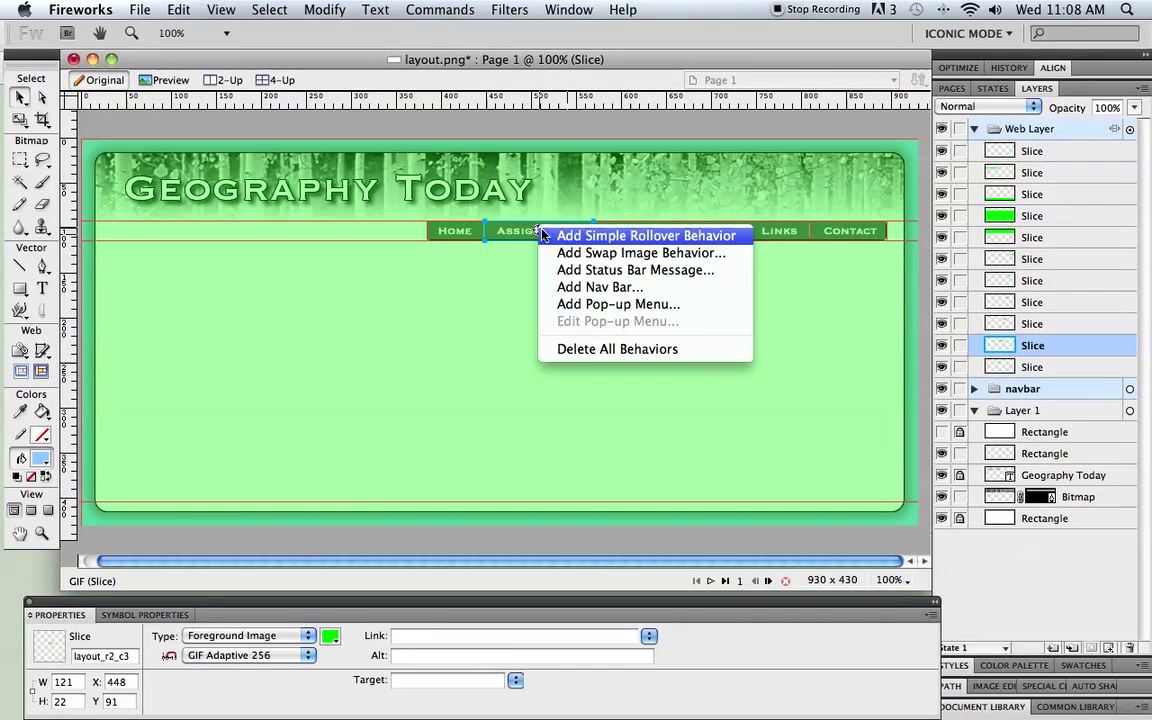
key(Escape)
click(466, 237)
click(454, 231)
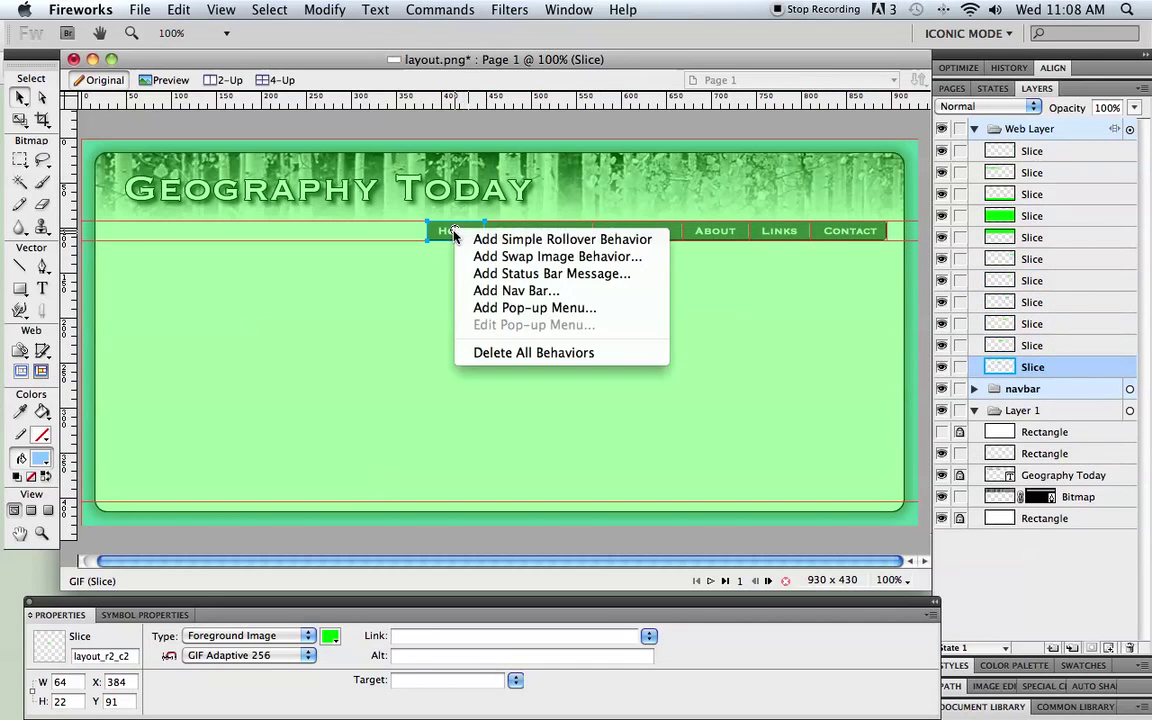
key(Escape)
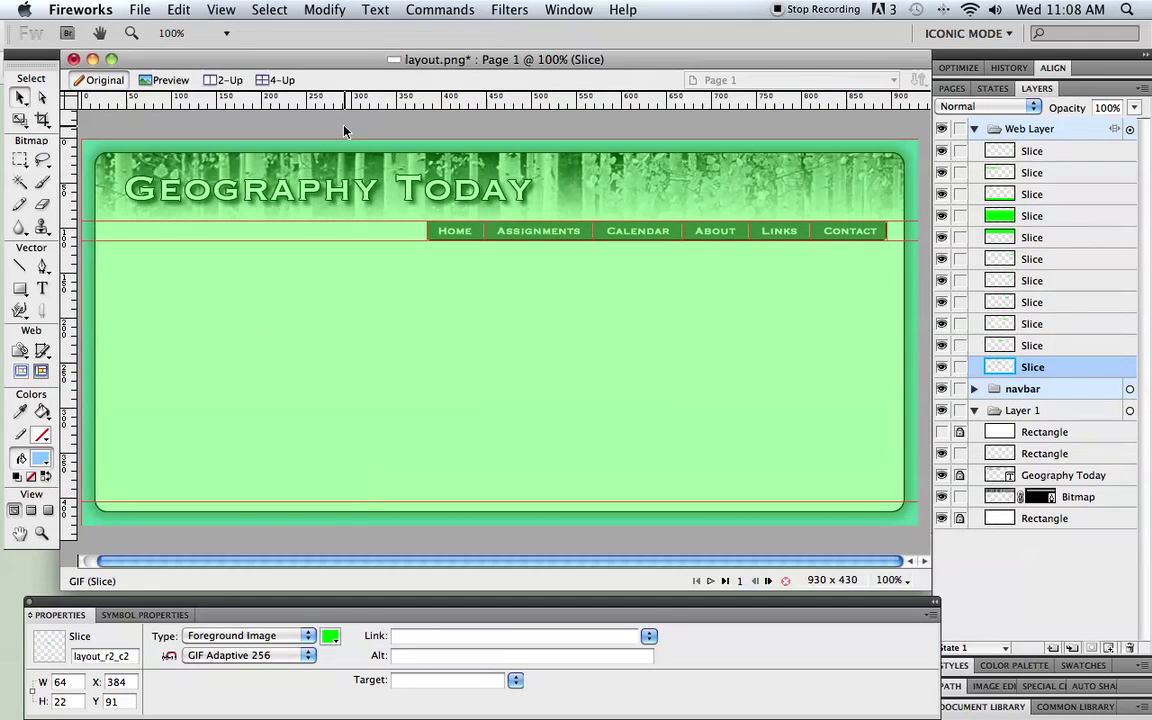
- Deselect and test the nav rollovers in Preview view, then return to Original
click(310, 112)
click(167, 85)
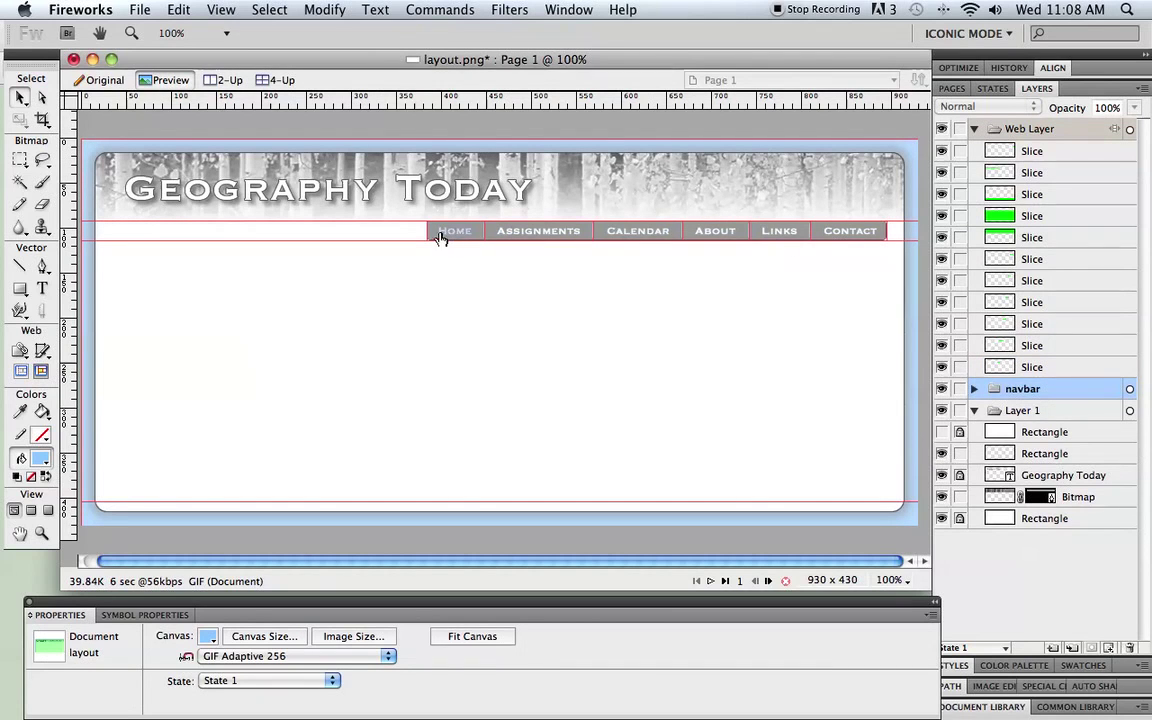
click(97, 80)
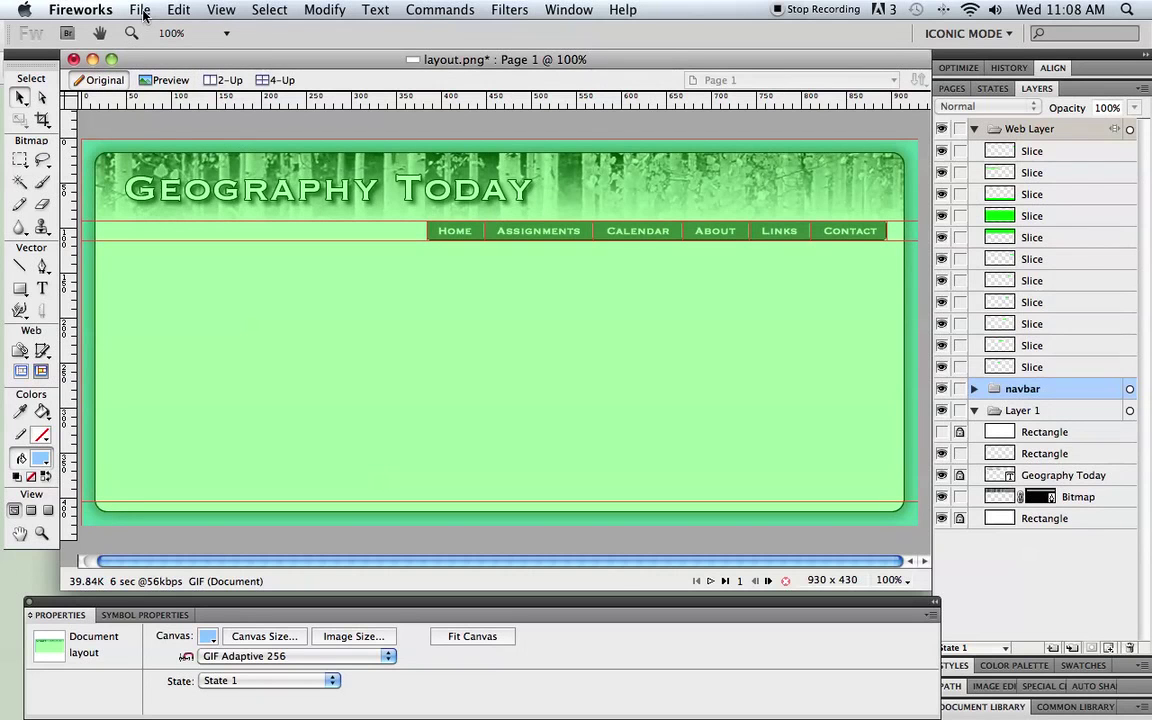
- Preview the layout in Google Chrome via File > Preview in Browser
click(141, 12)
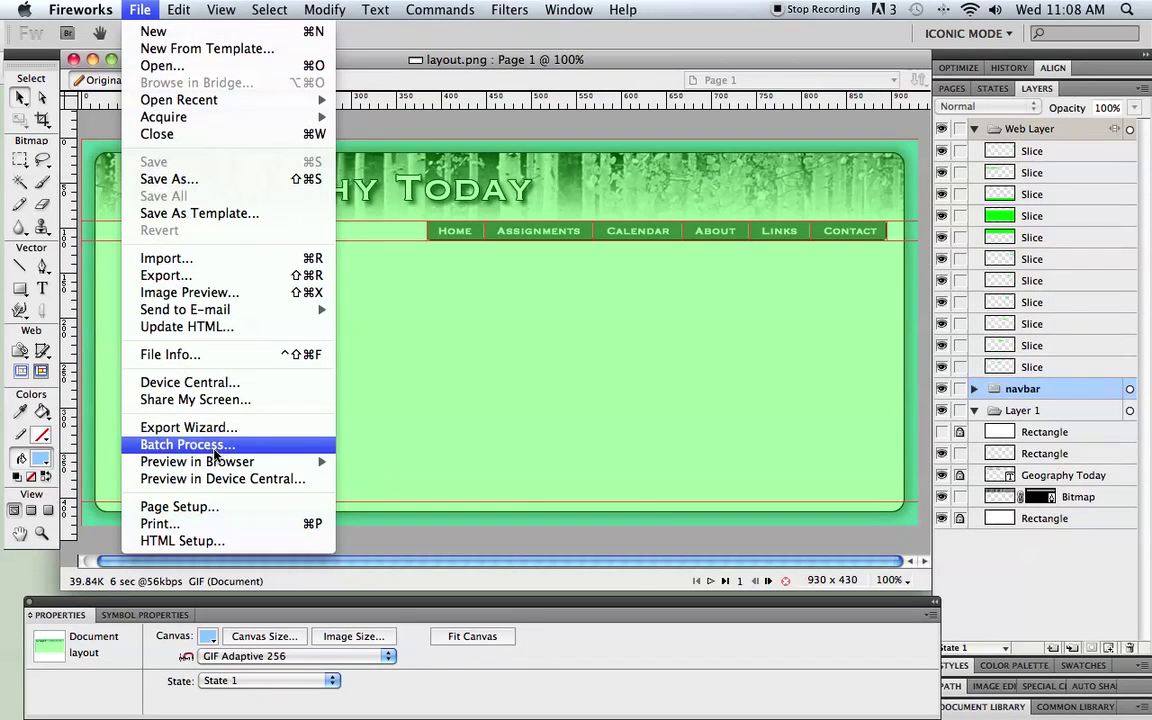
mouse_move(217, 461)
click(453, 463)
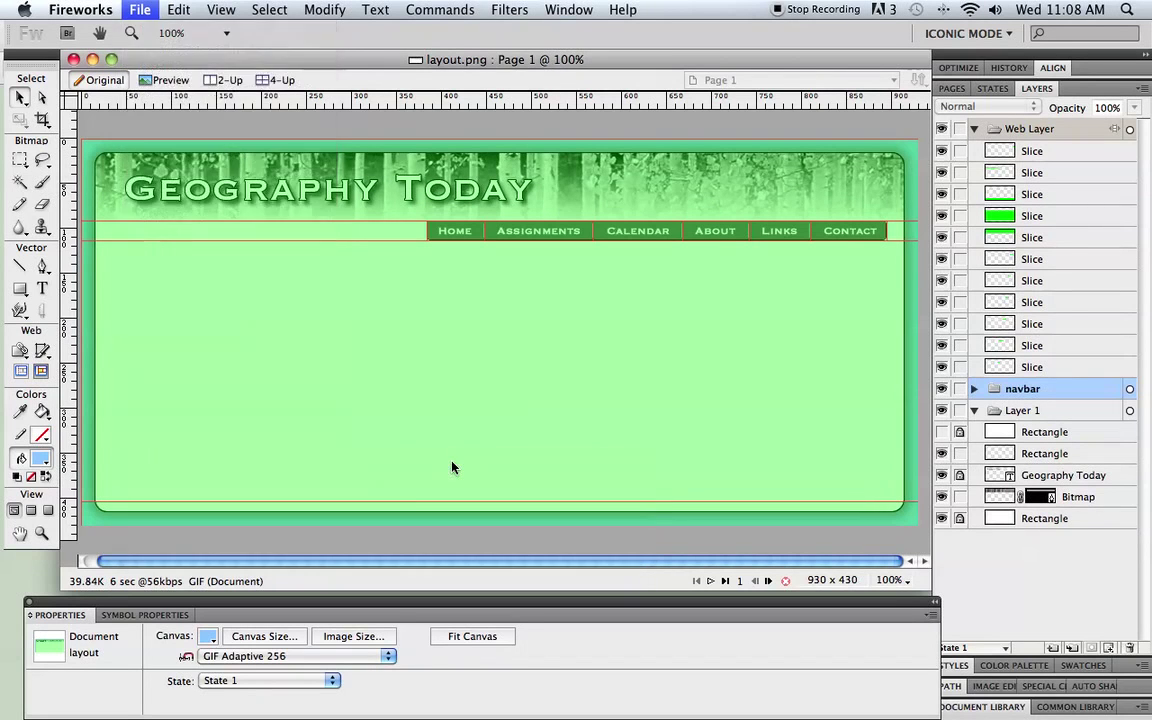